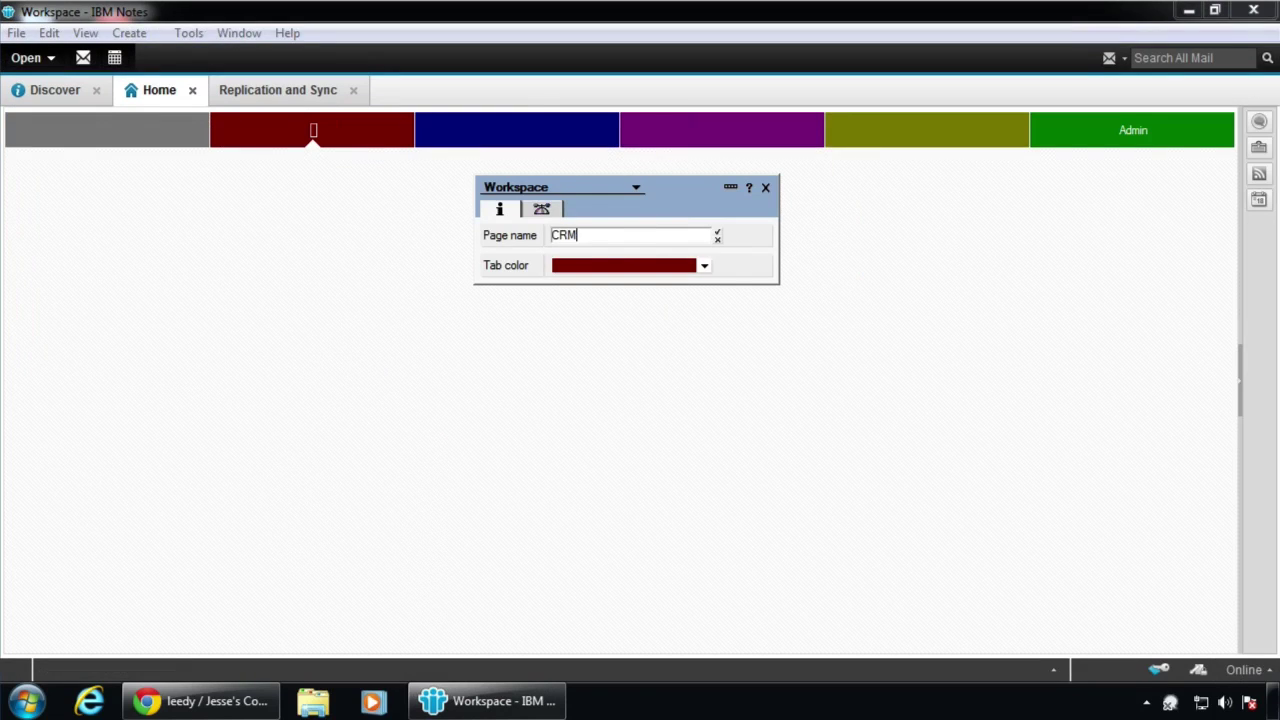
Name the dark red workspace page CRM and close its properties
click(717, 232)
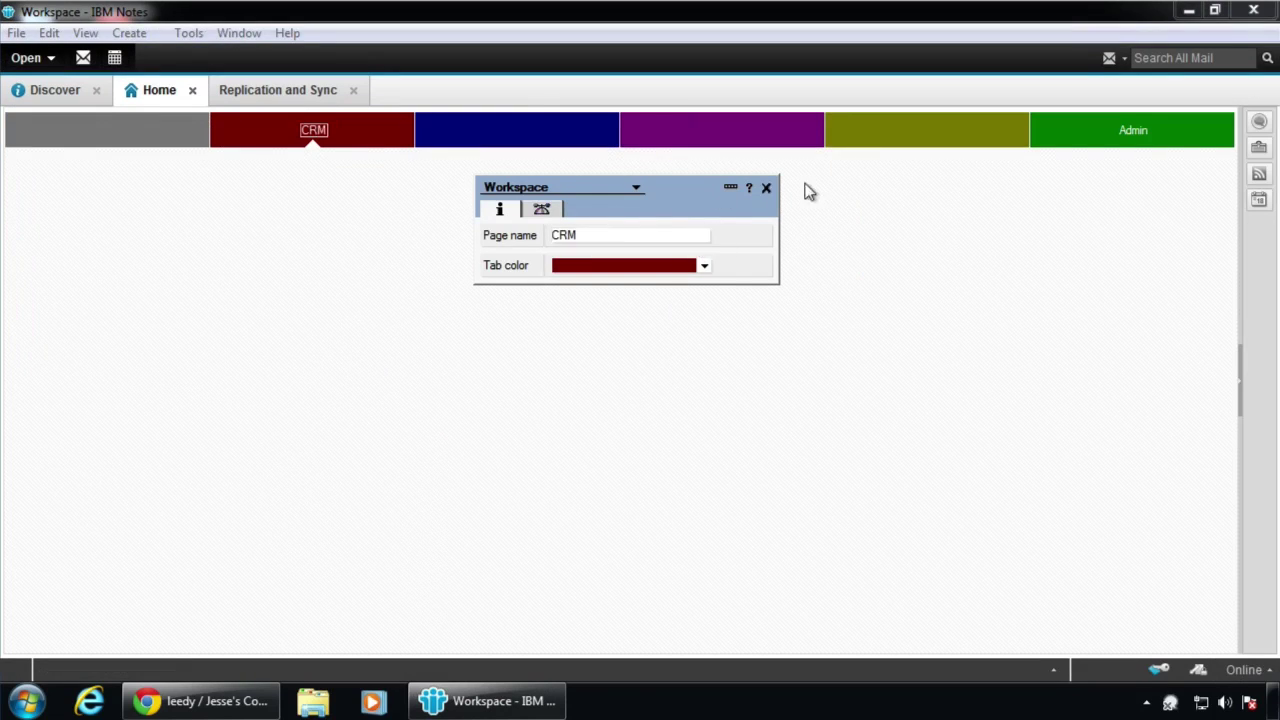
click(766, 189)
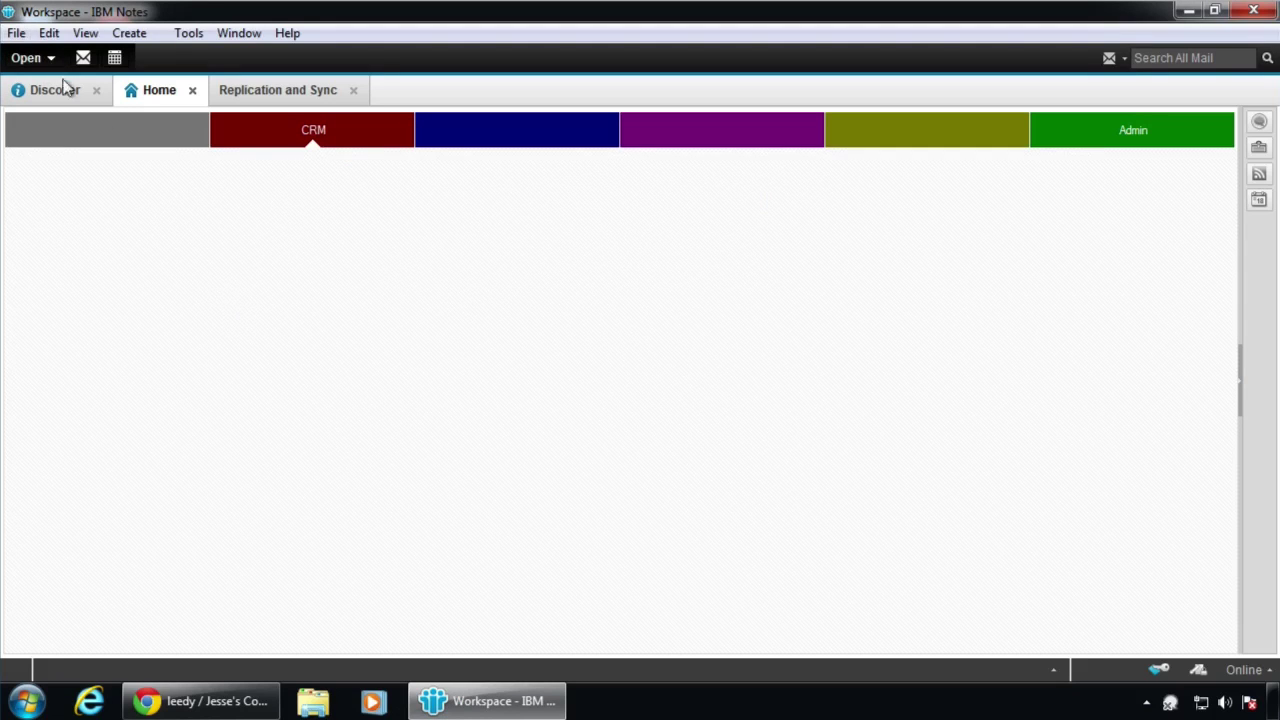
Set up a new local application titled Test with file name Test.nsf, based on the blank local template
click(16, 33)
mouse_move(150, 183)
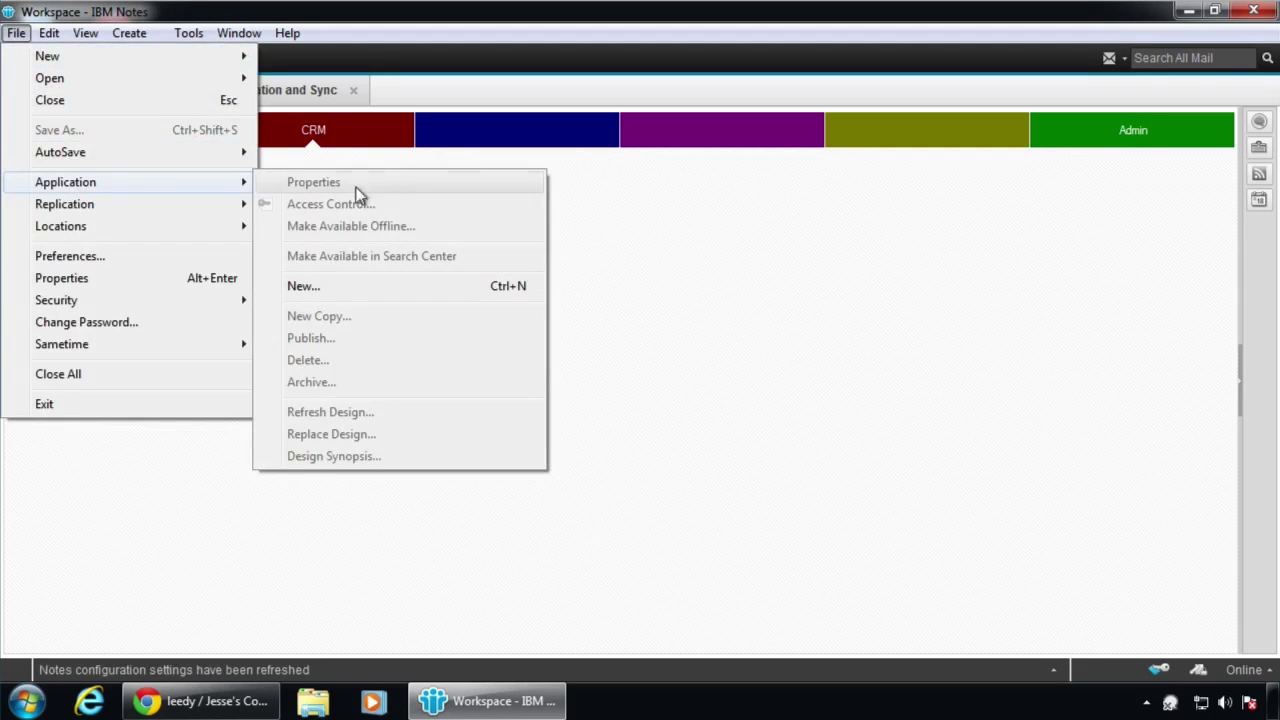
click(334, 287)
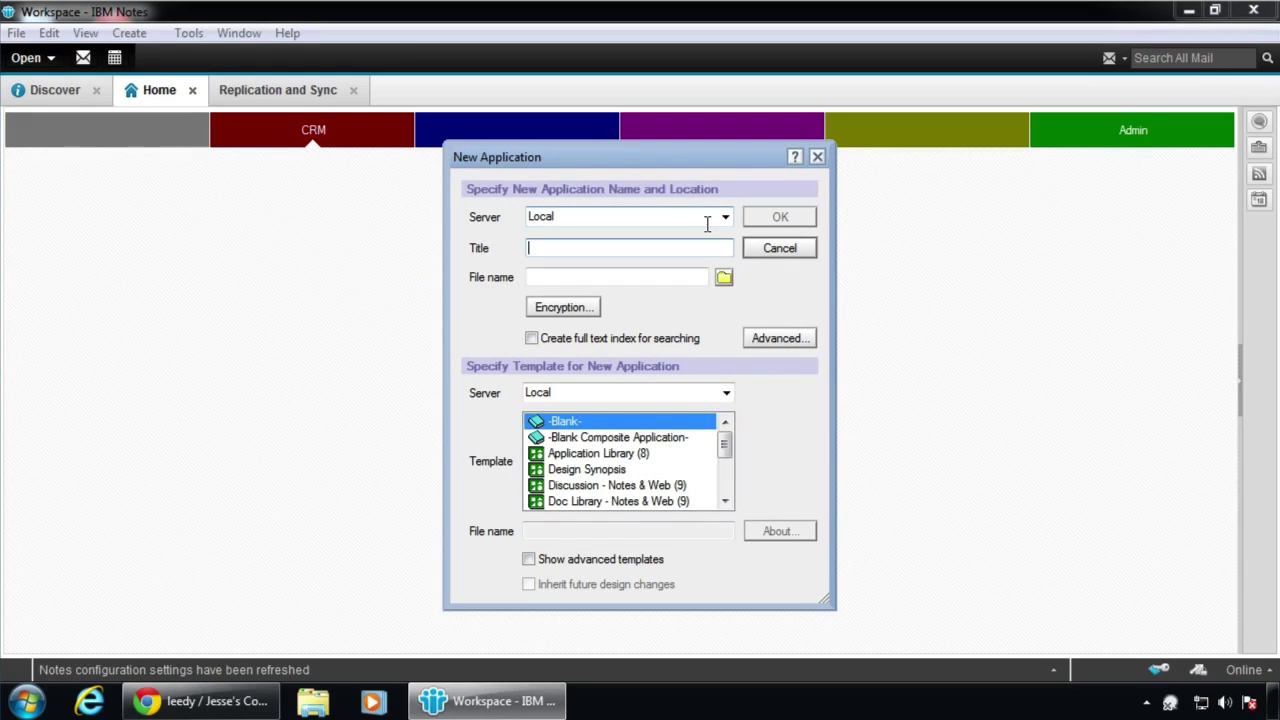
text(Test)
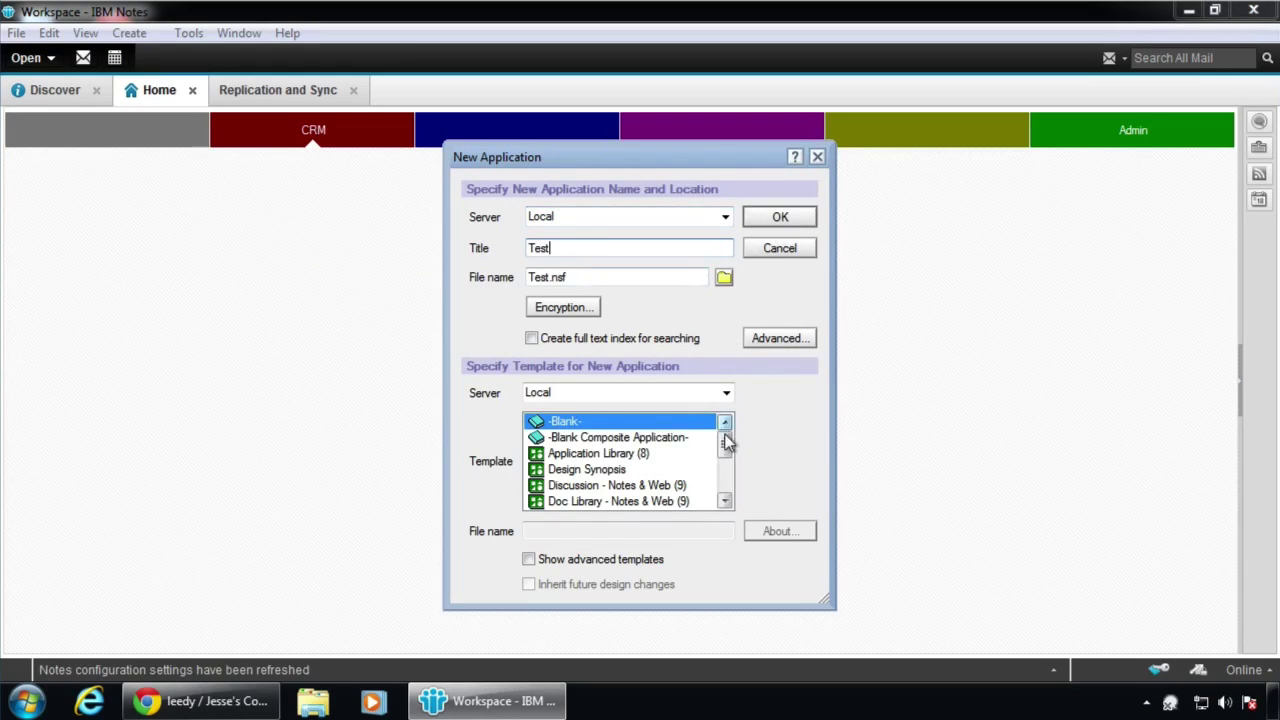
mouse_move(726, 451)
mouse_down()
mouse_move(723, 510)
mouse_move(726, 443)
mouse_up()
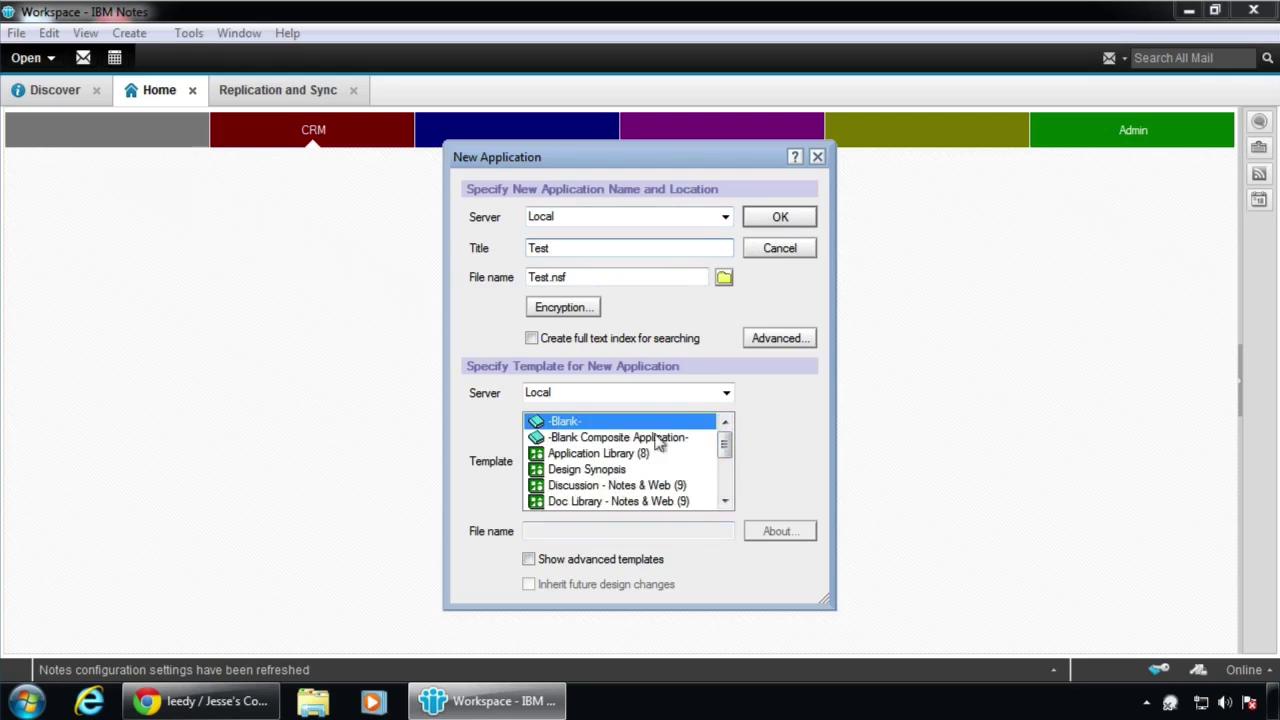
click(726, 392)
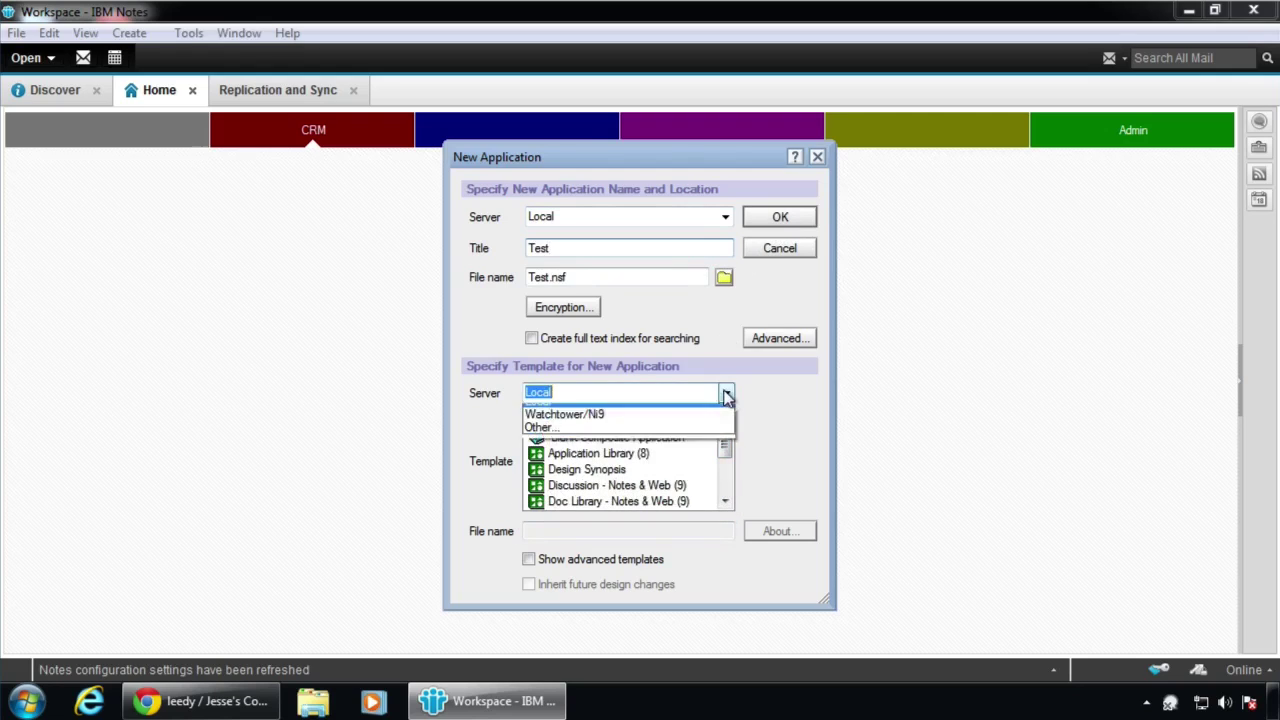
click(778, 428)
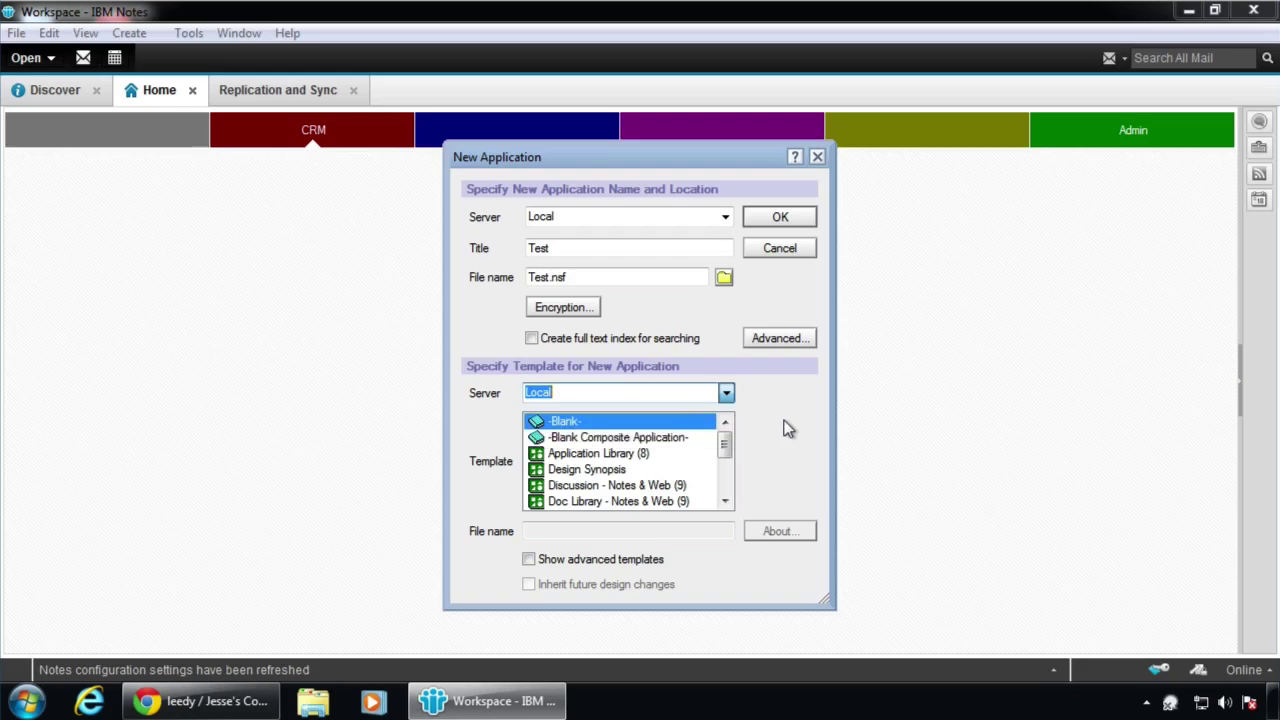
Keep the default advanced database options, accept strong local encryption, and create the Test application
click(790, 339)
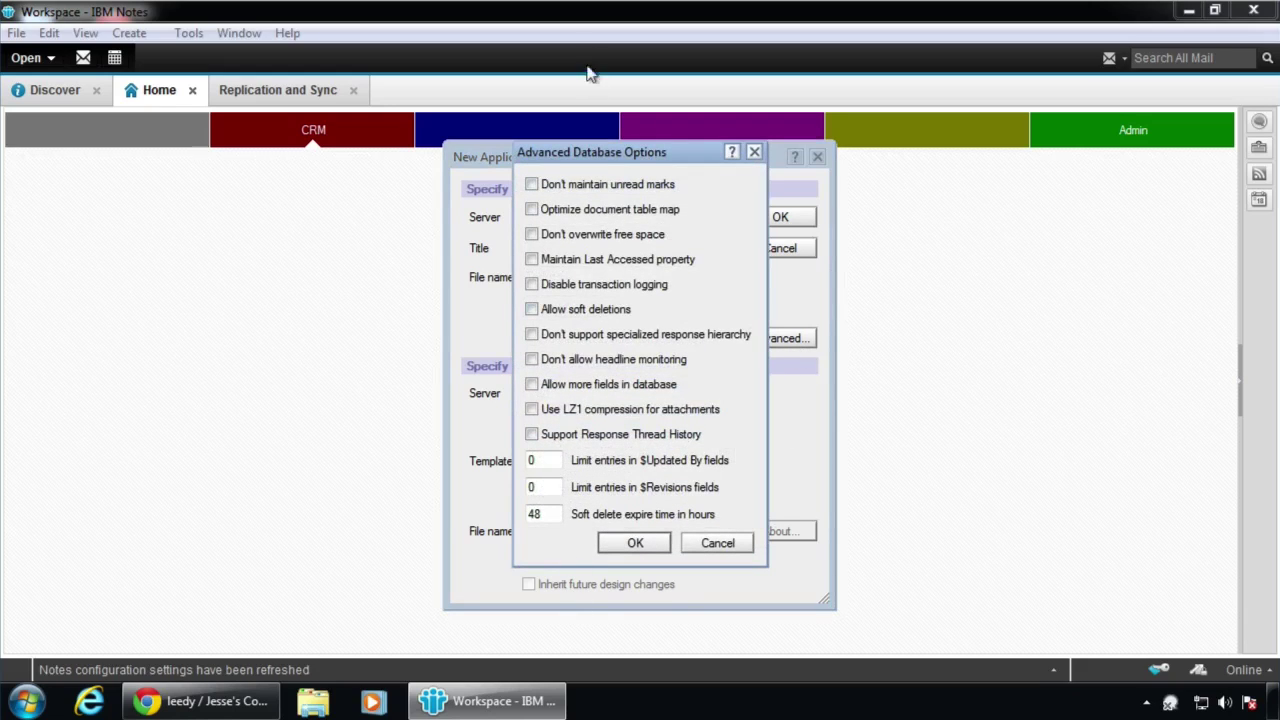
click(716, 543)
click(560, 306)
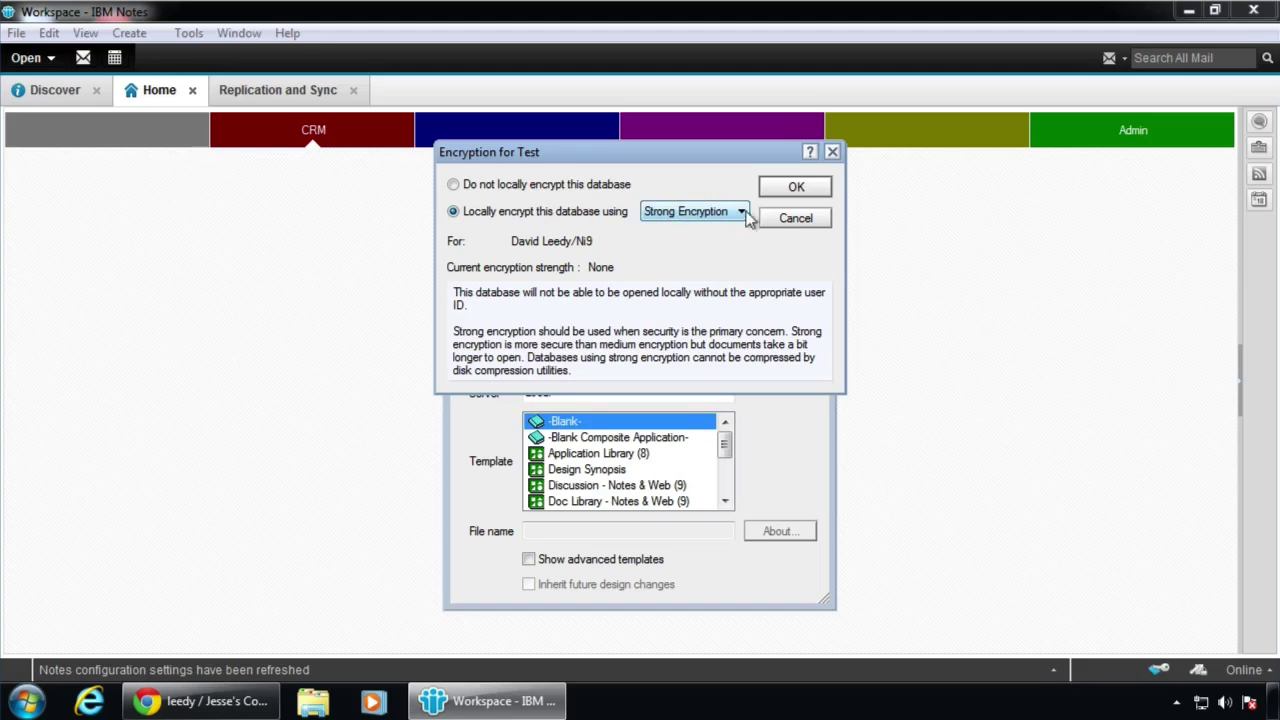
click(798, 188)
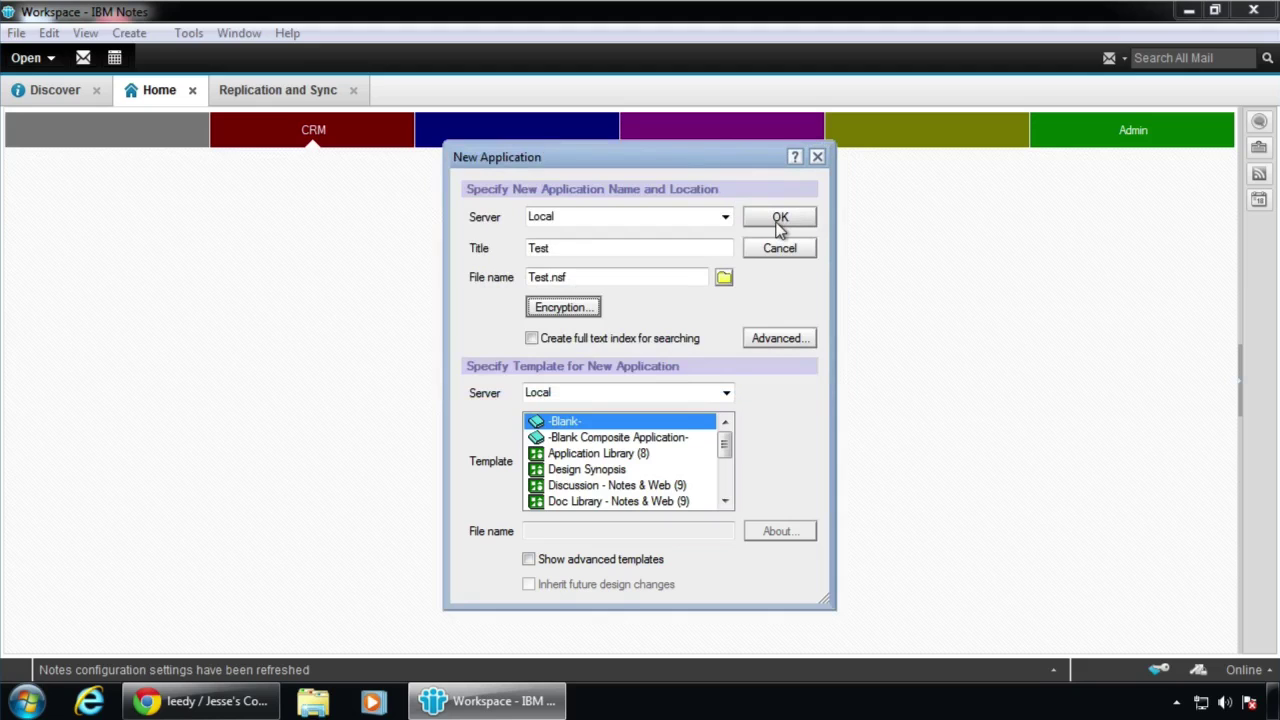
click(781, 219)
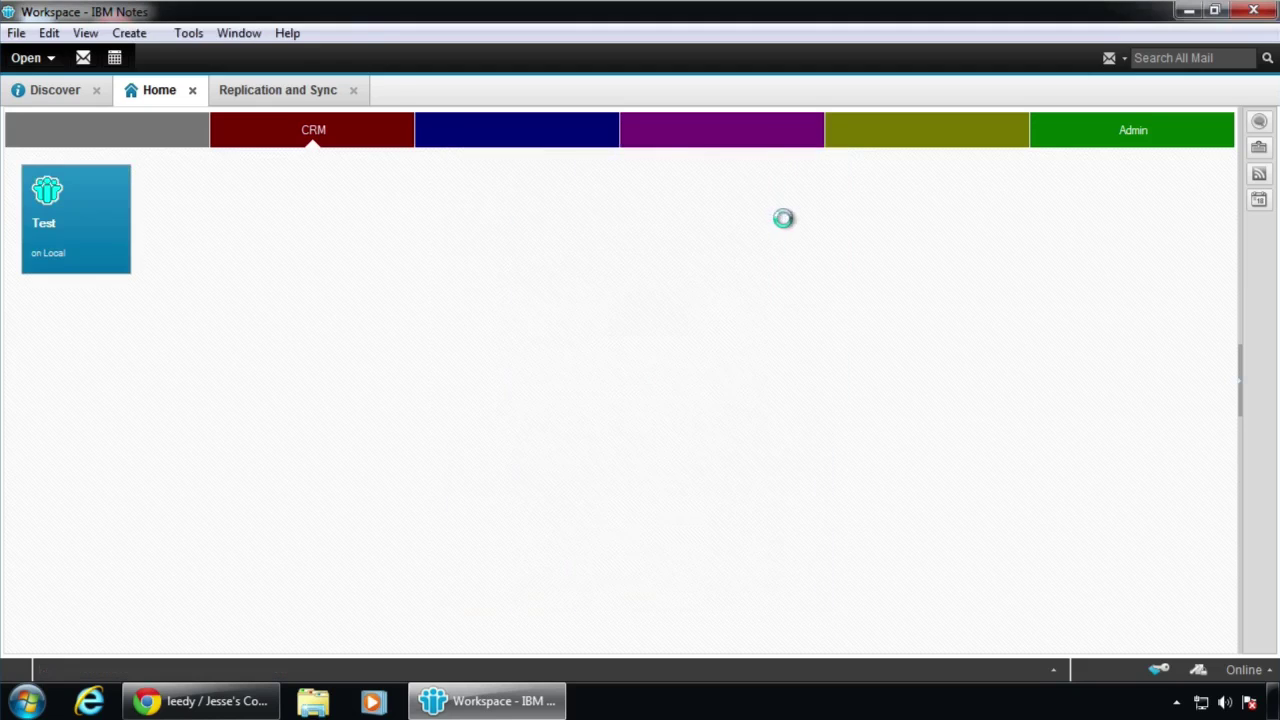
key(Escape)
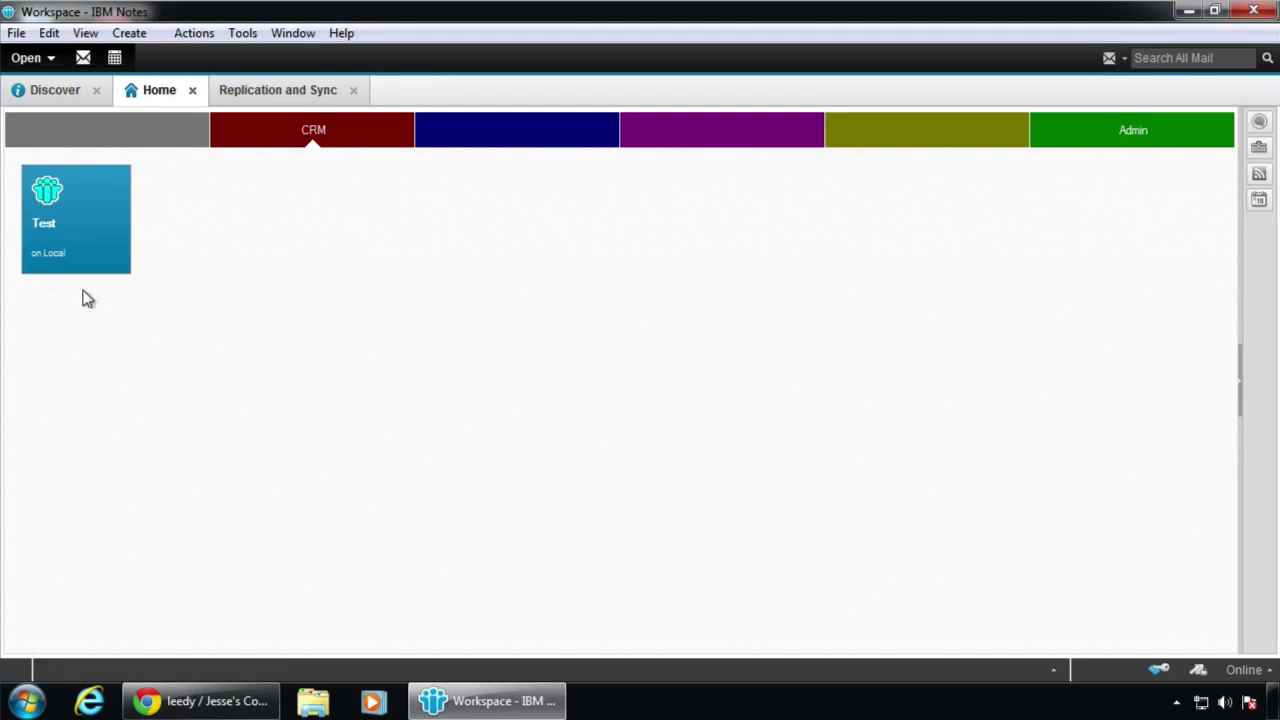
Examine the options for making a new copy of the Test application, including its local encryption choices, without creating the copy
right_click(84, 202)
mouse_move(152, 304)
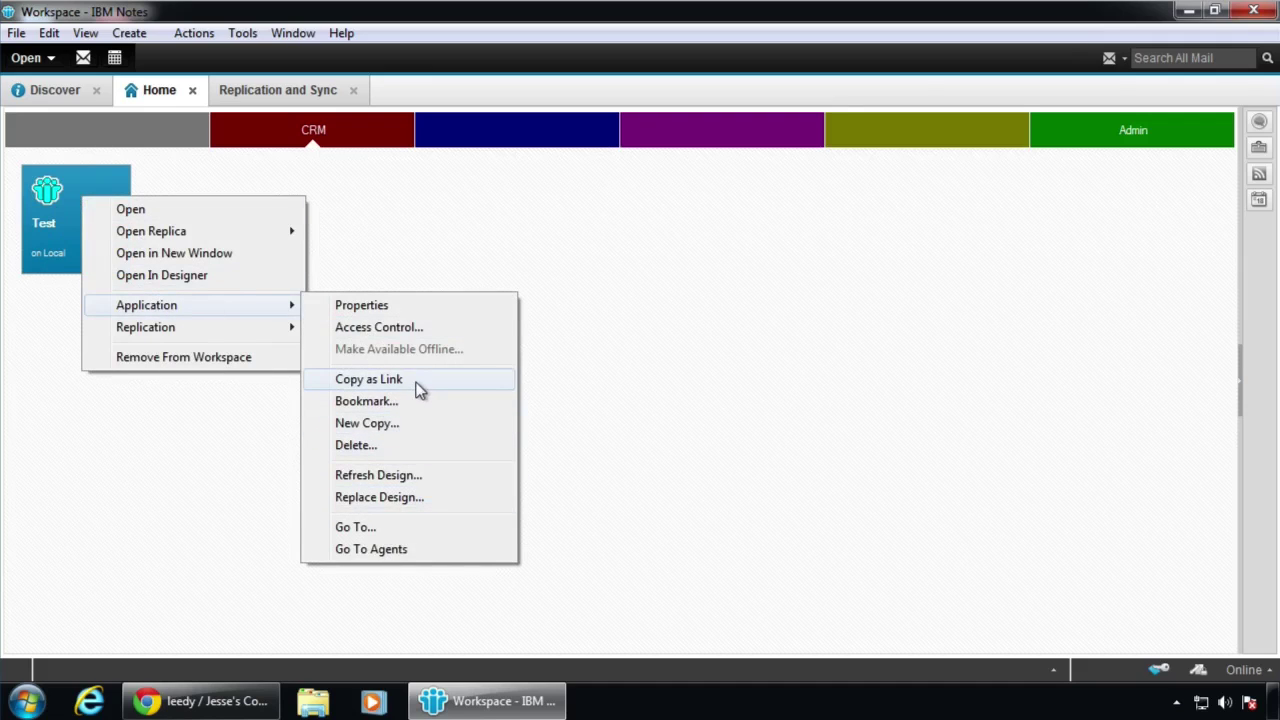
click(380, 423)
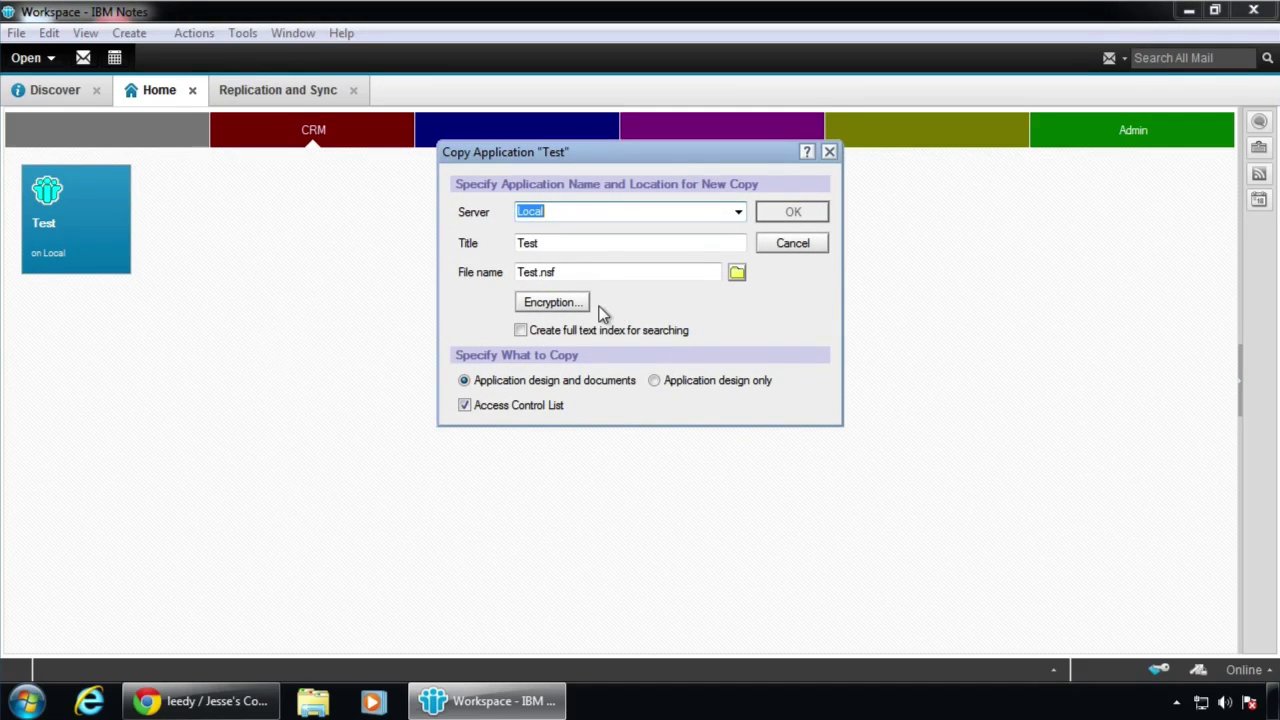
click(566, 313)
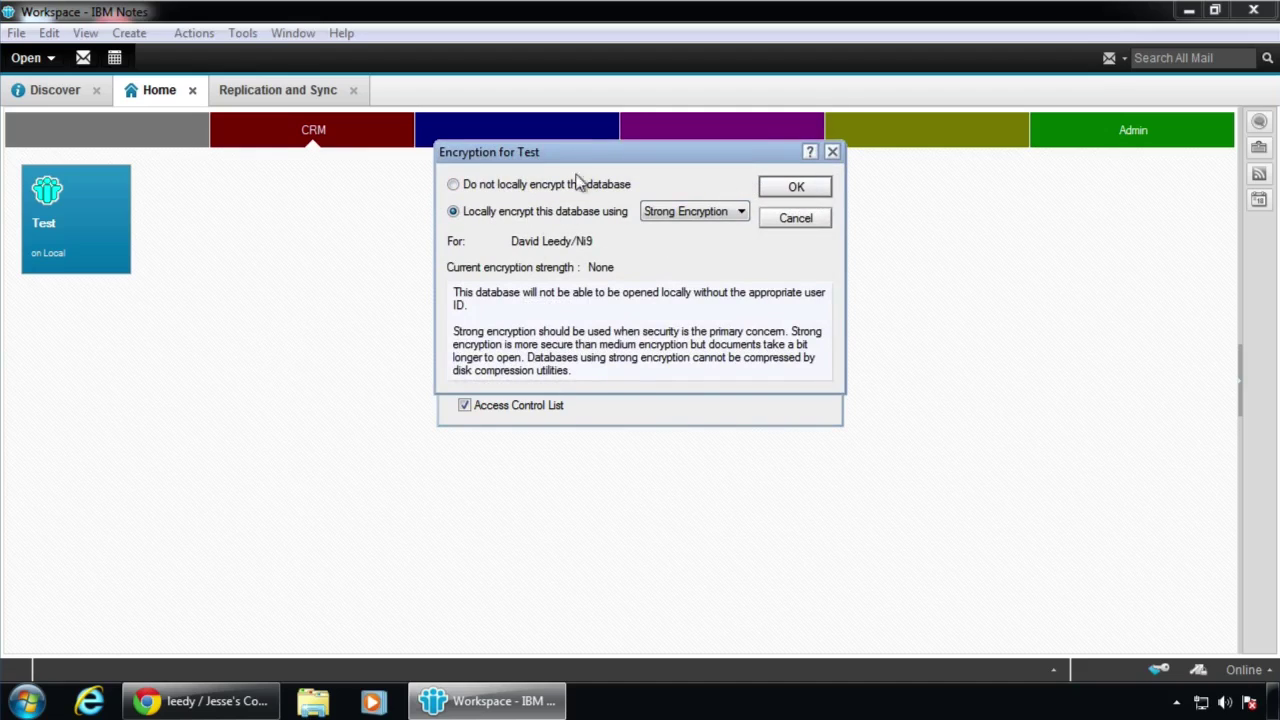
click(510, 190)
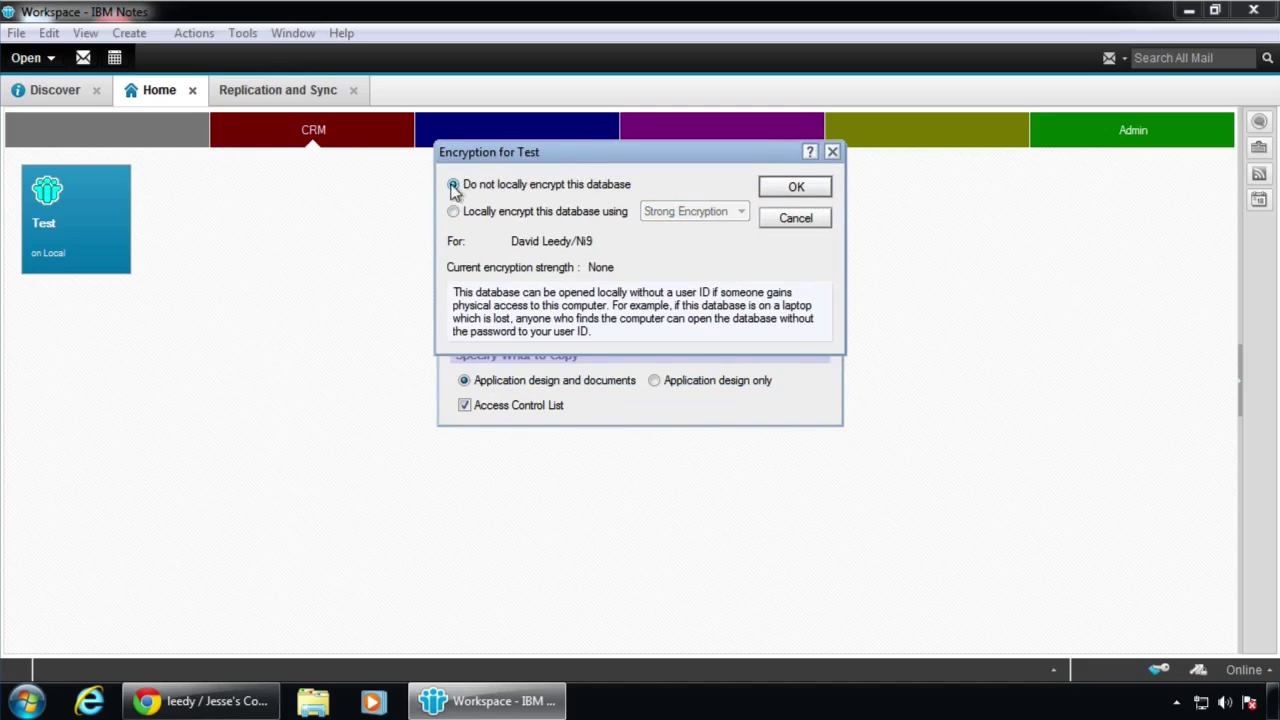
click(485, 214)
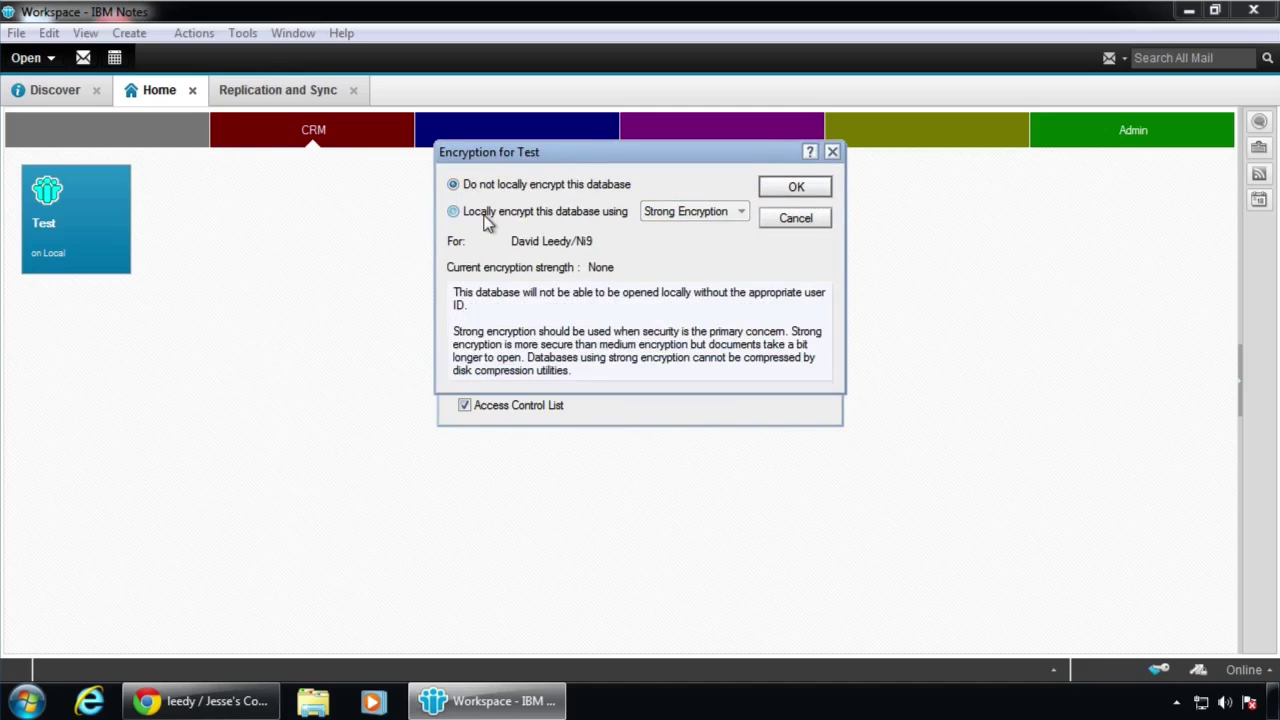
click(806, 224)
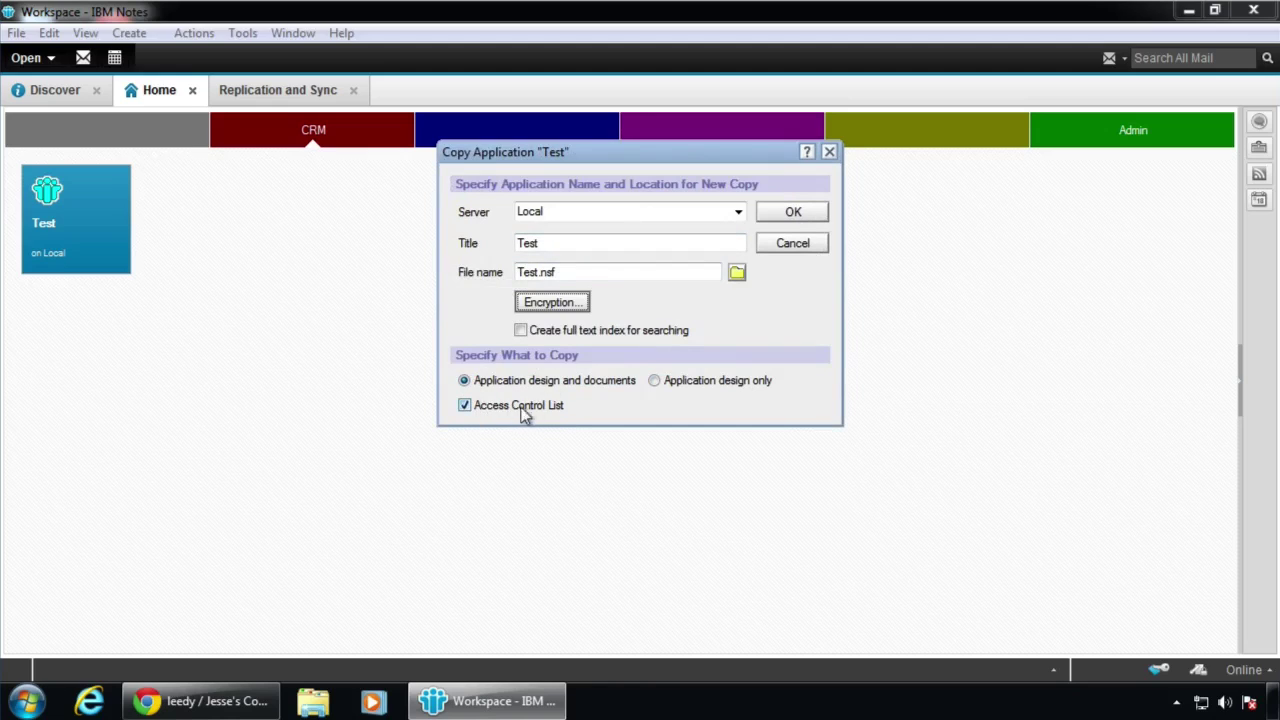
click(790, 246)
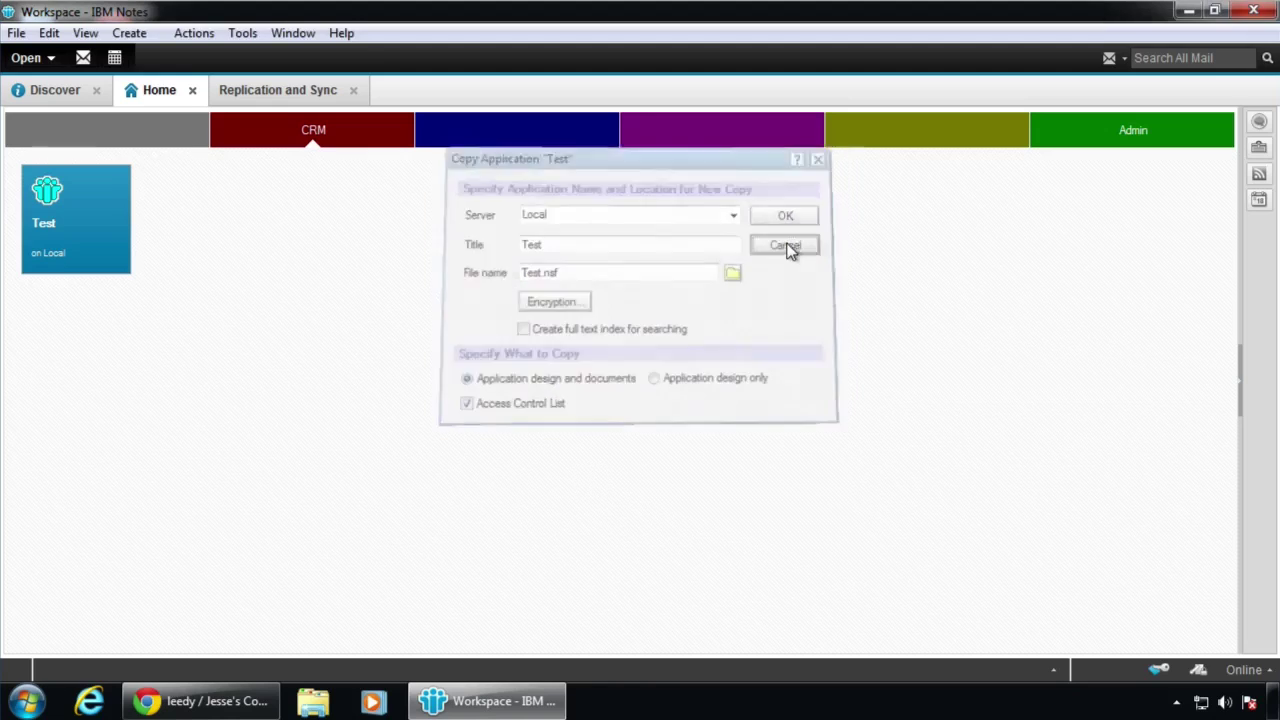
Open the Test application's database properties and review its basic, information, printing and design settings
right_click(88, 203)
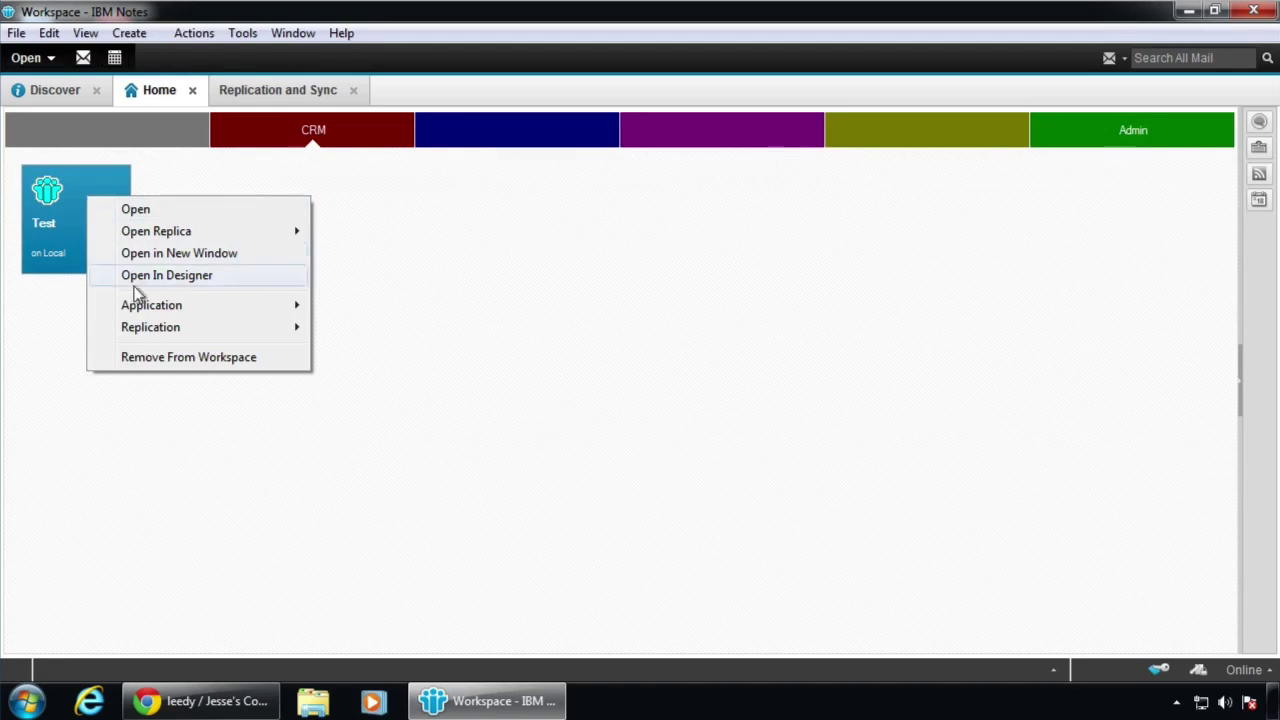
mouse_move(145, 316)
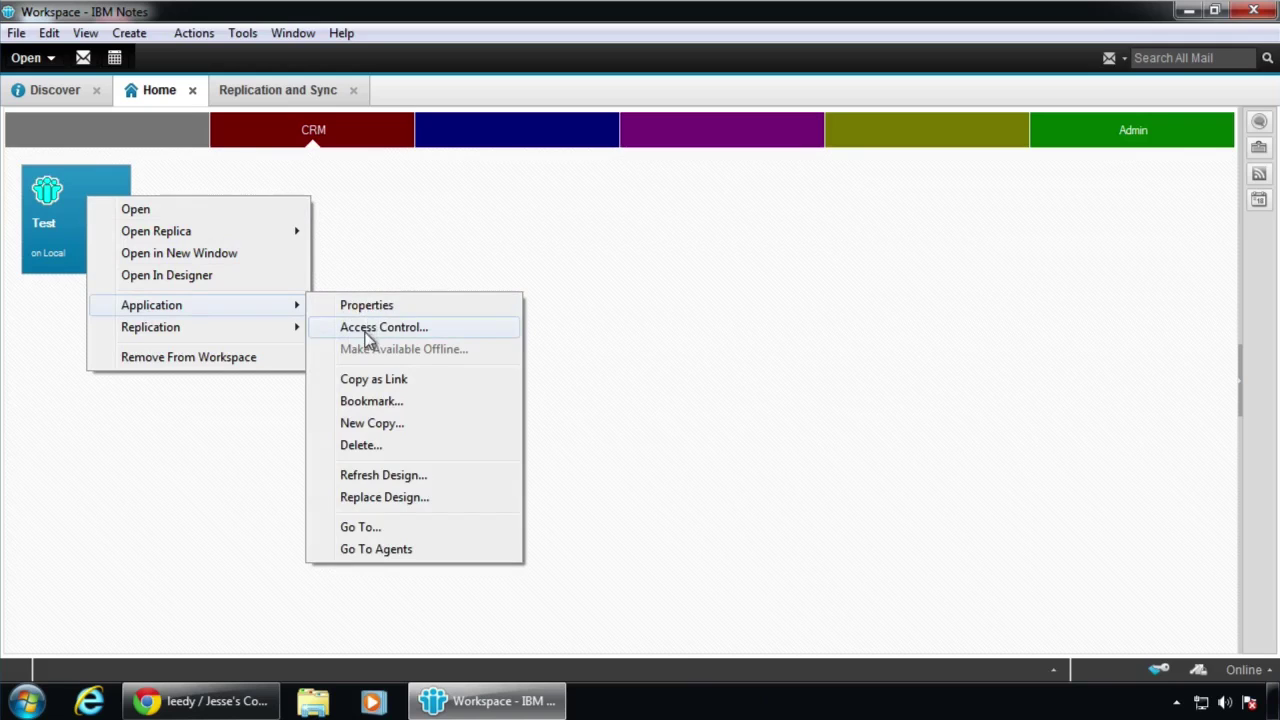
click(362, 307)
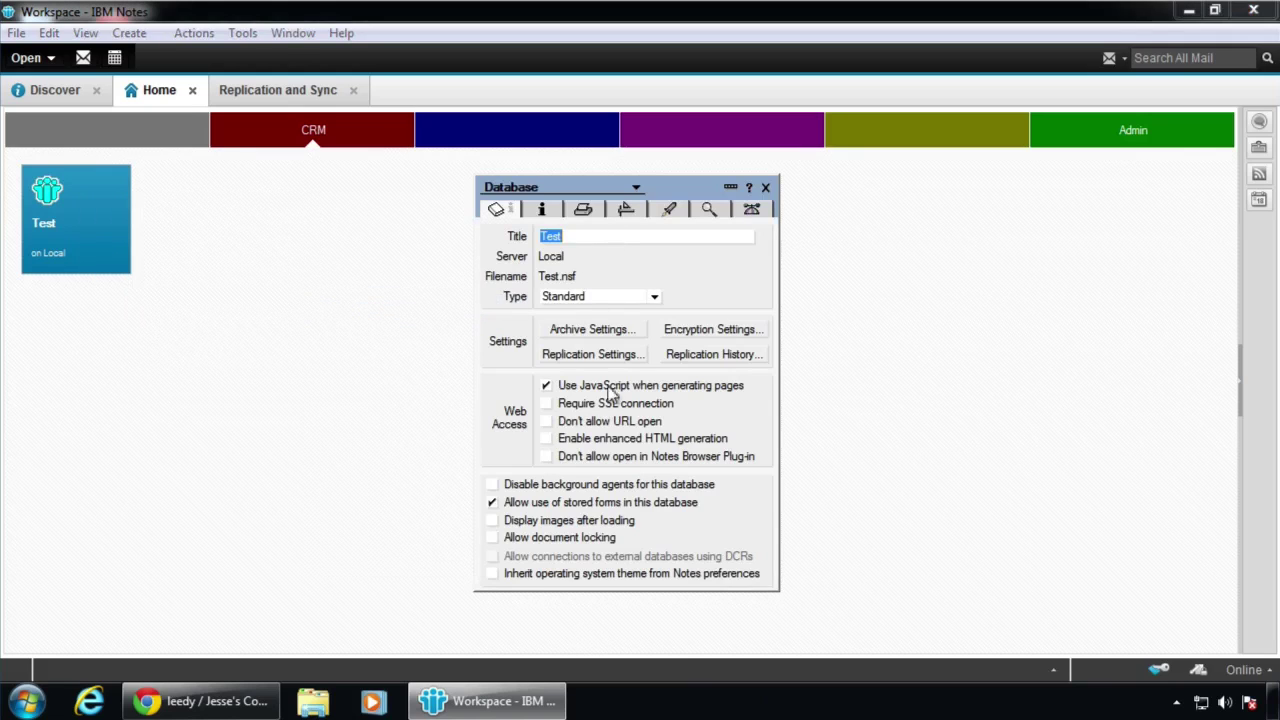
click(541, 208)
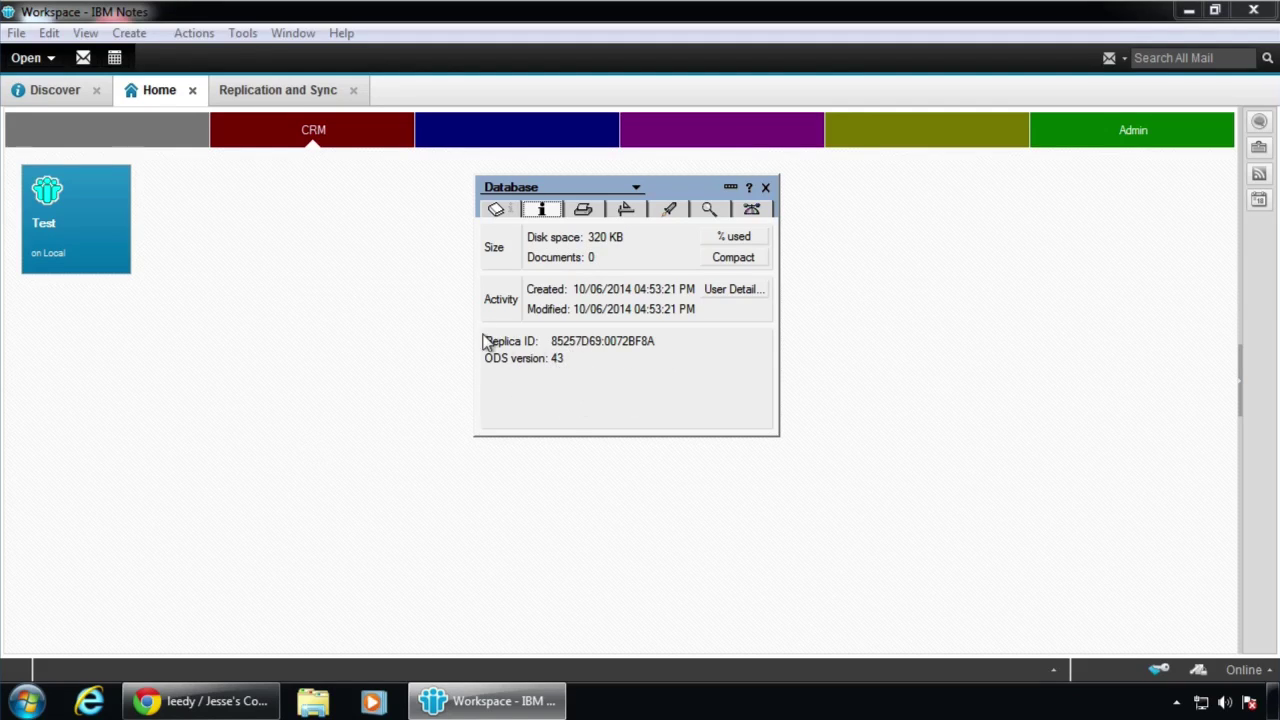
click(583, 211)
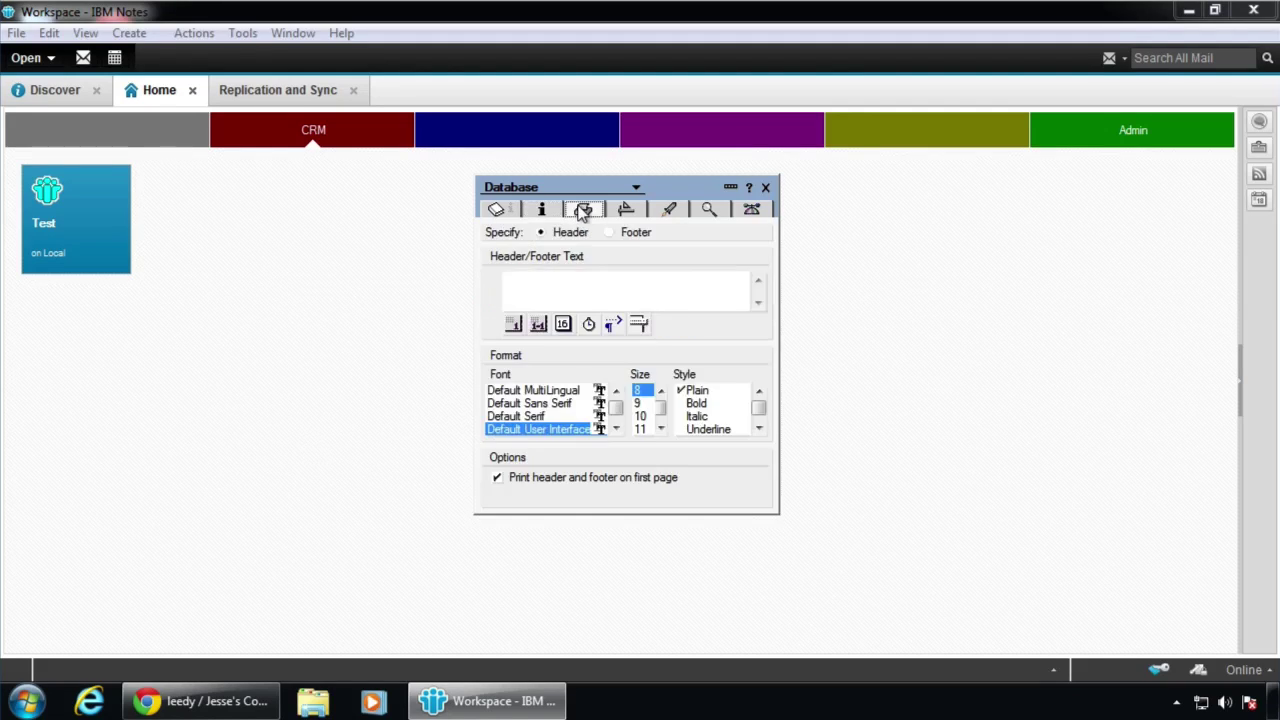
click(626, 210)
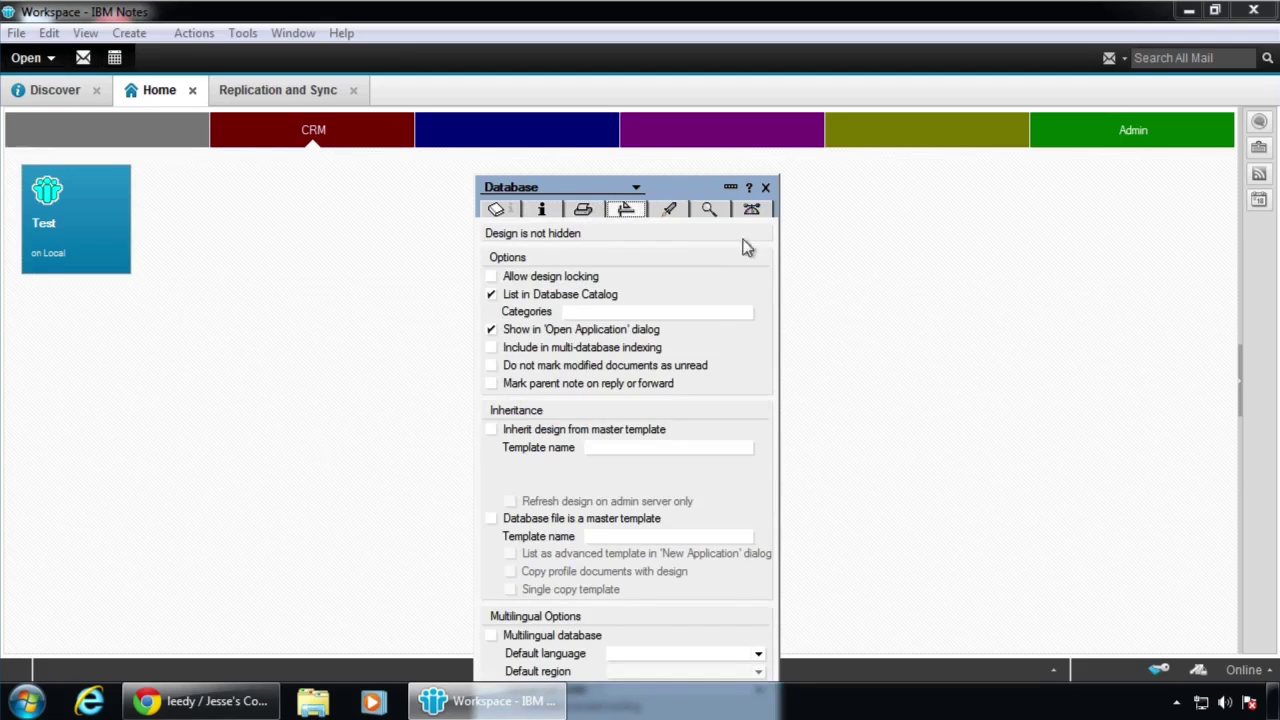
drag(686, 188, 684, 116)
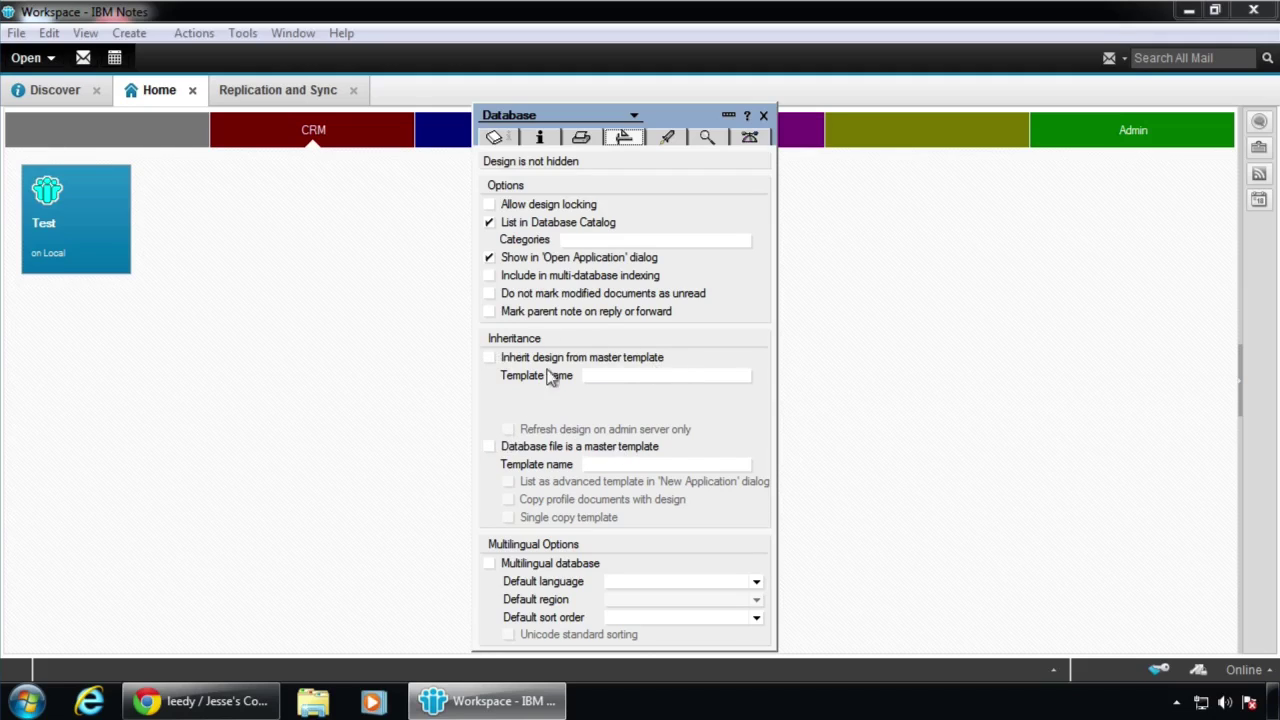
Review the Test database's Notes client launch choices and full-text index settings, and close the properties
click(669, 137)
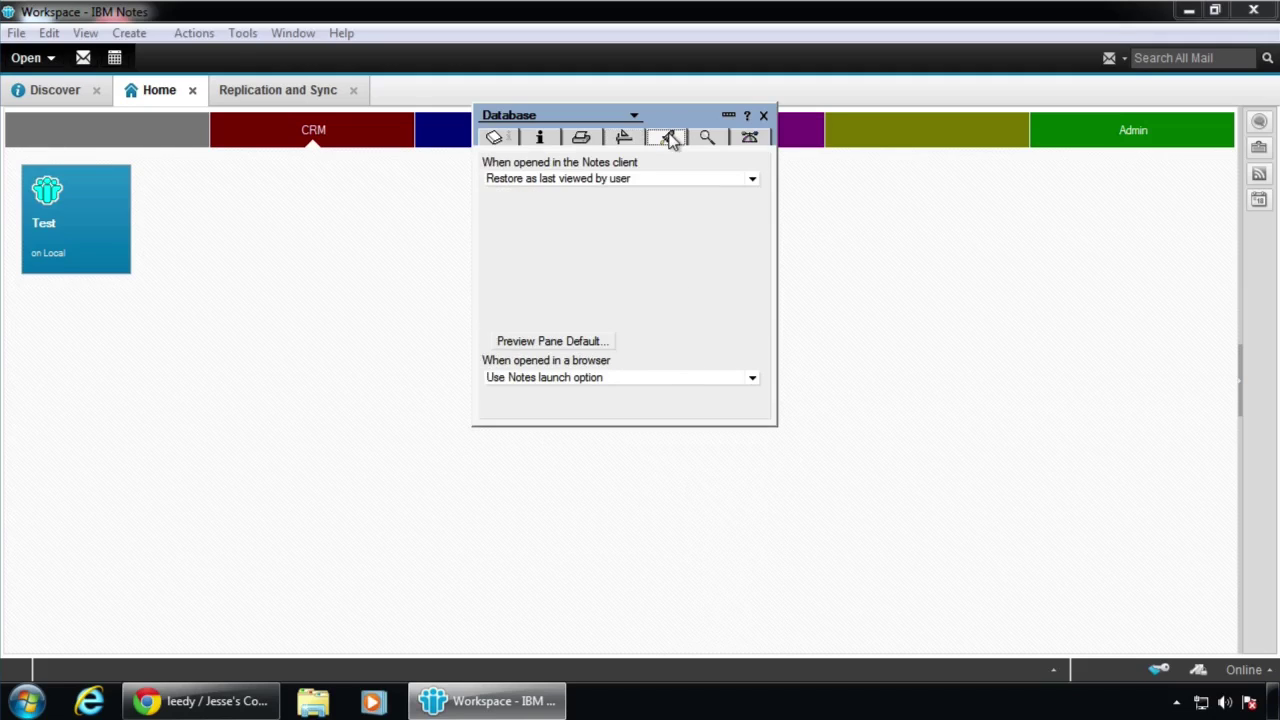
click(615, 180)
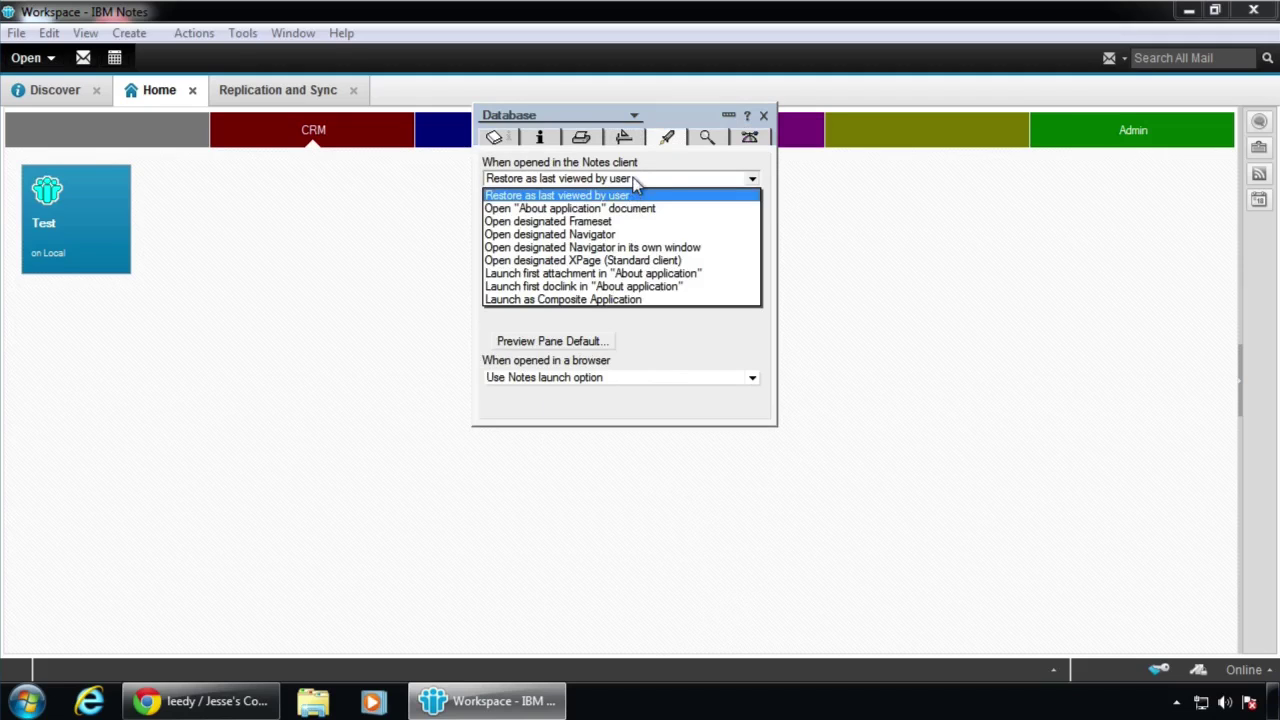
click(633, 180)
click(707, 138)
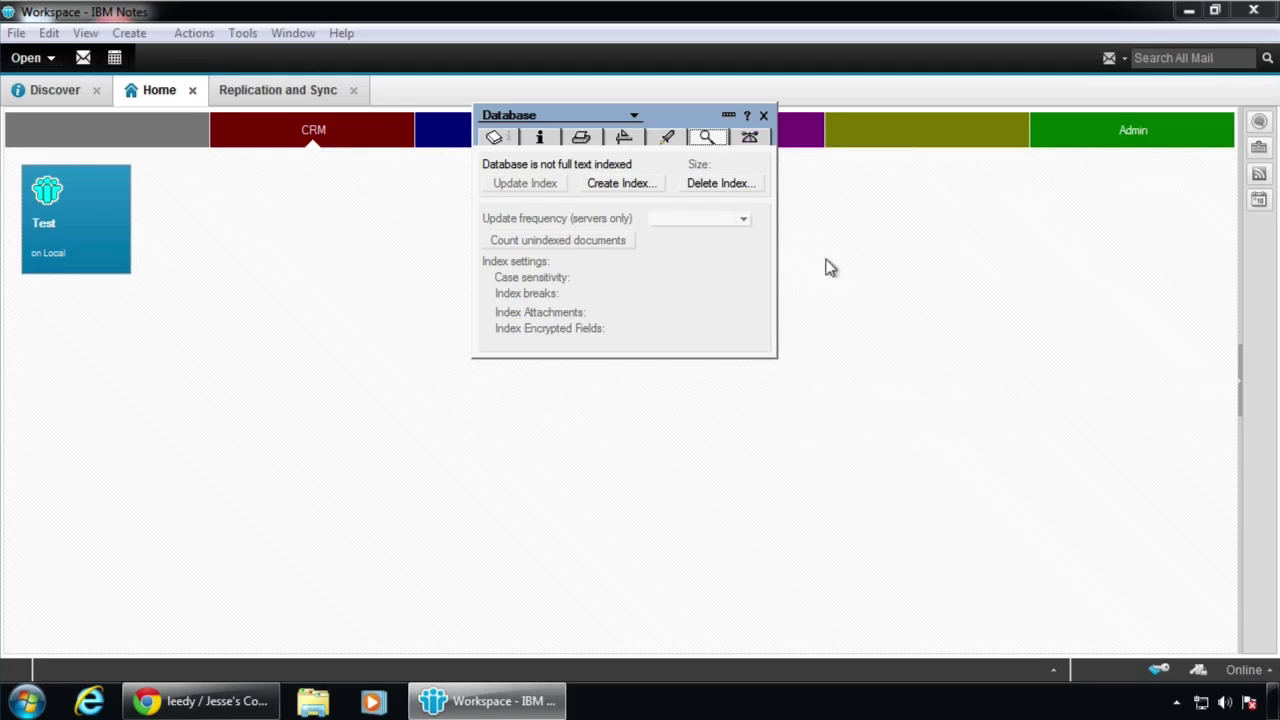
click(495, 138)
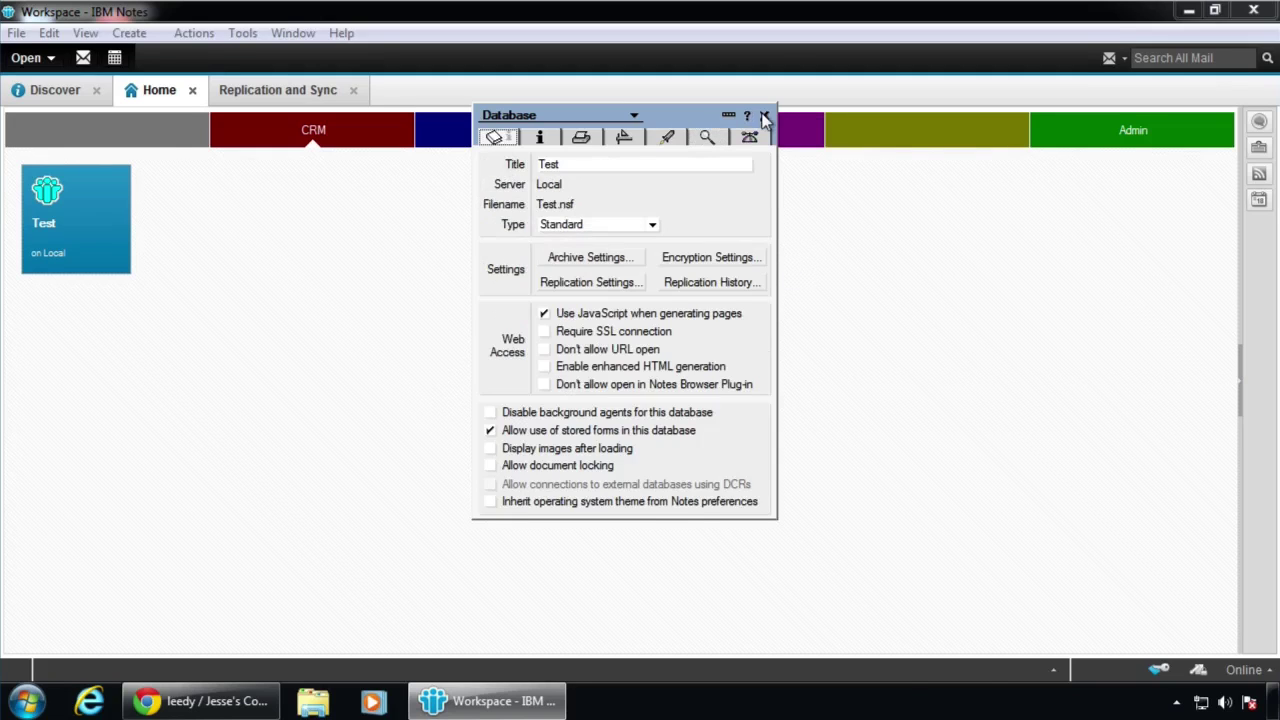
click(763, 115)
Open the Test application's access control list and review its roles and basic access entries
right_click(93, 190)
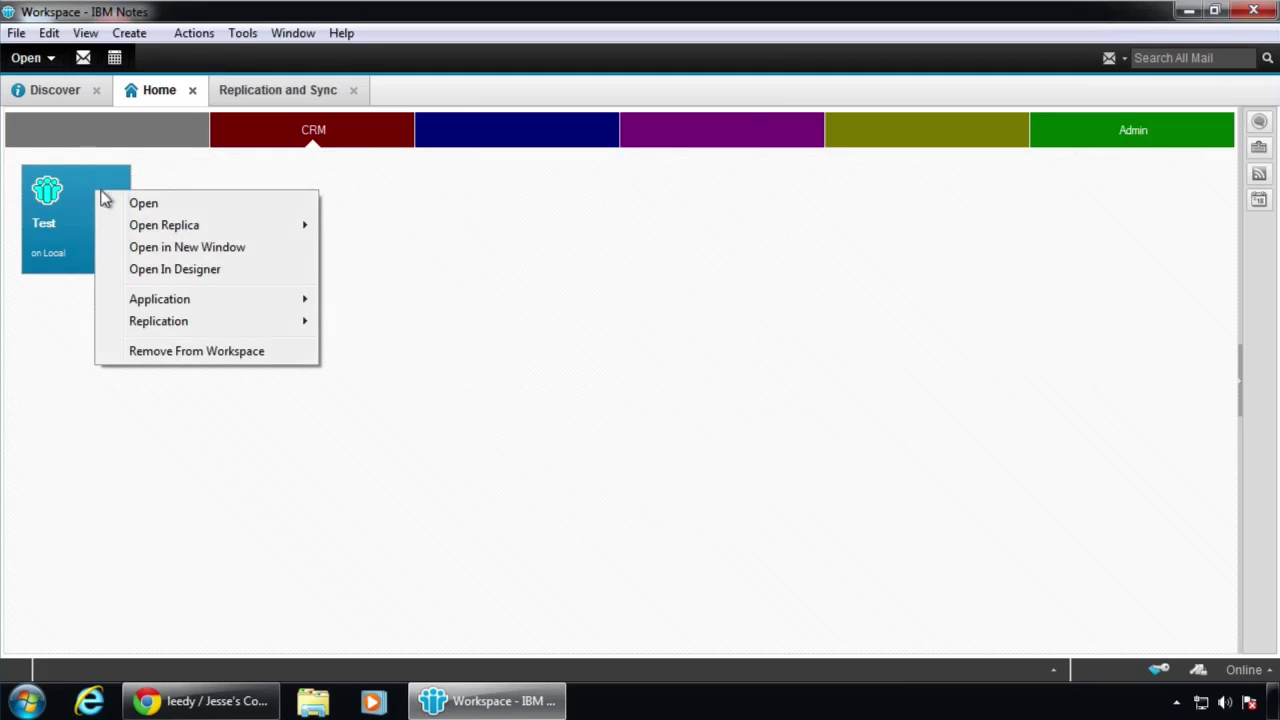
mouse_move(168, 303)
click(424, 323)
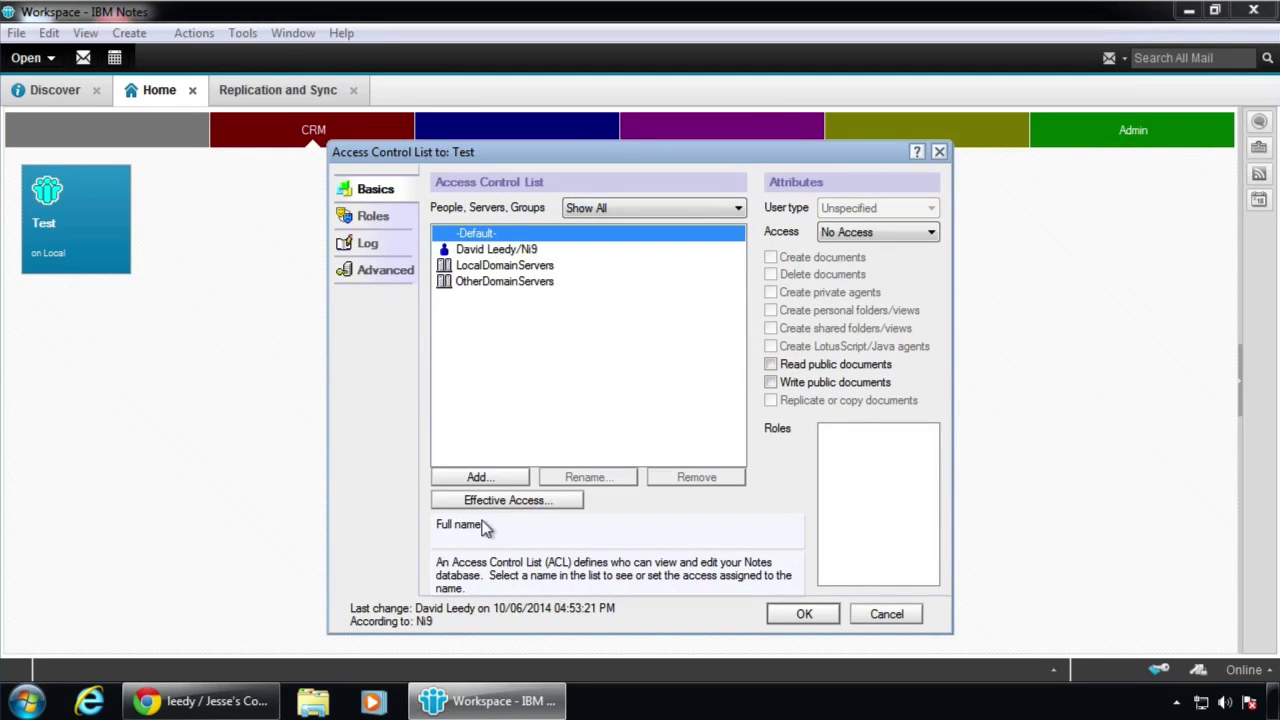
click(372, 216)
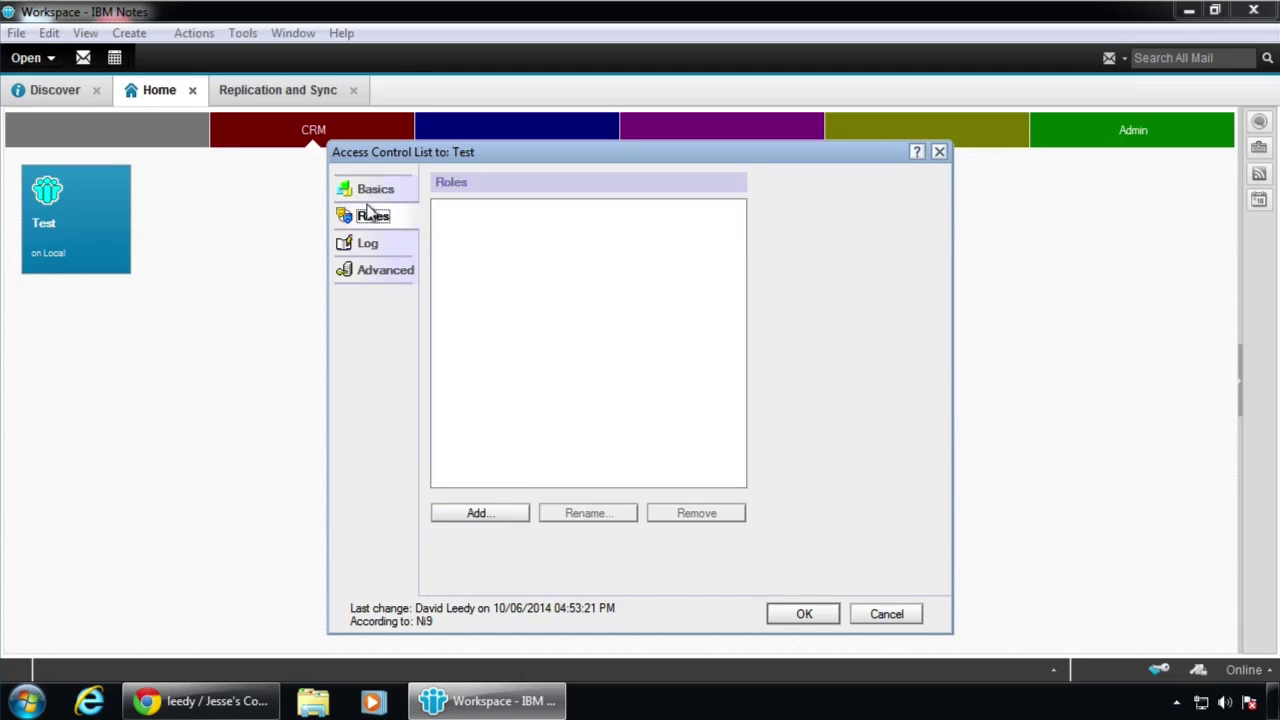
click(375, 189)
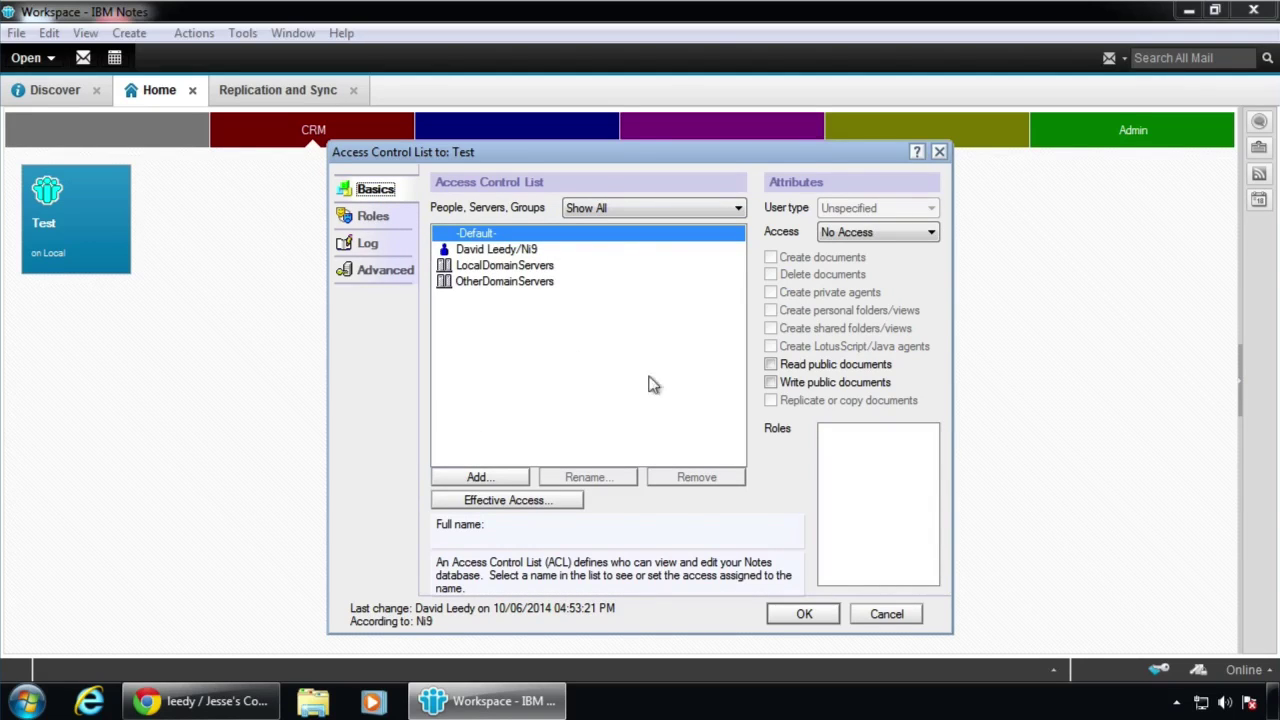
Add an entry named Anonymous to the Test application's access control list
click(632, 207)
click(600, 227)
click(480, 478)
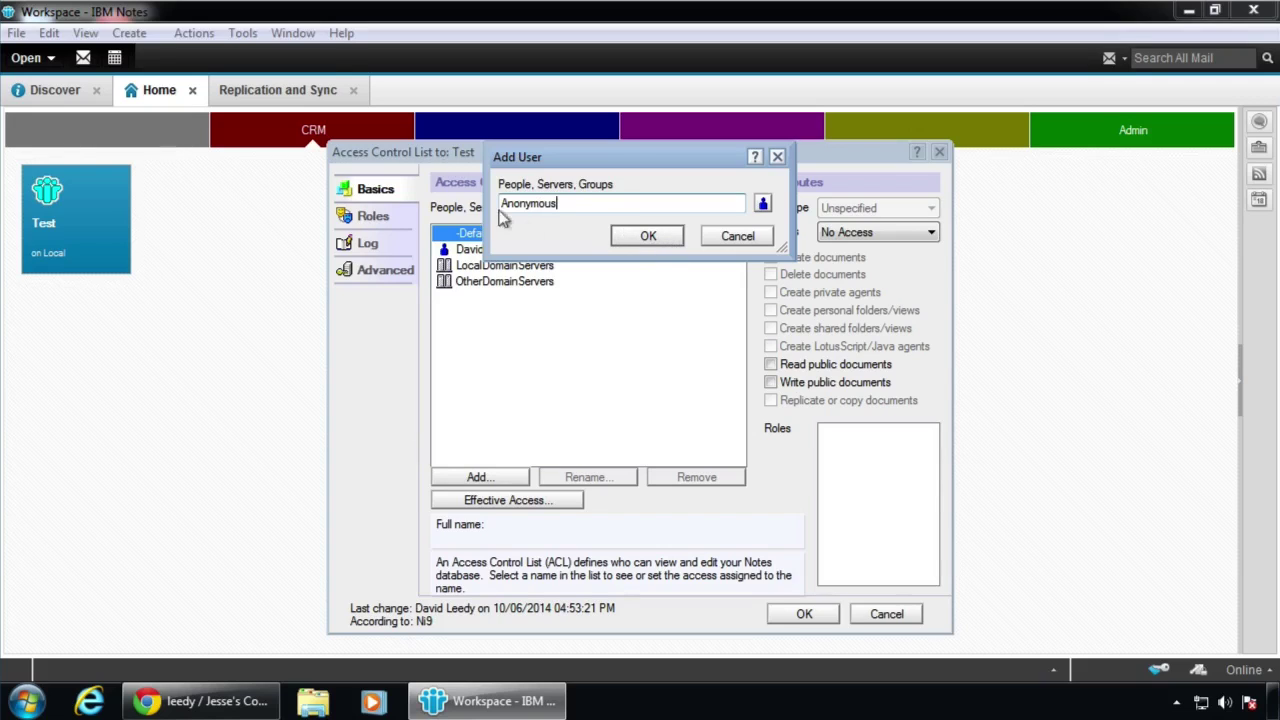
click(650, 236)
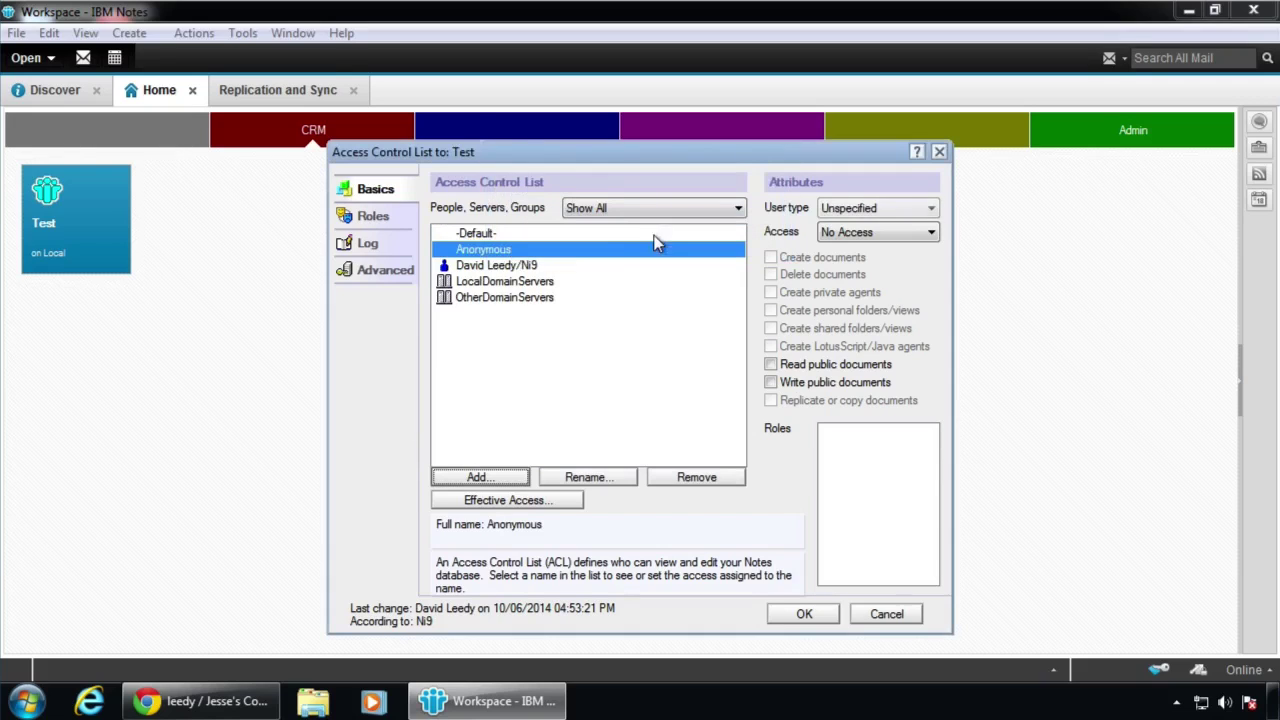
click(510, 234)
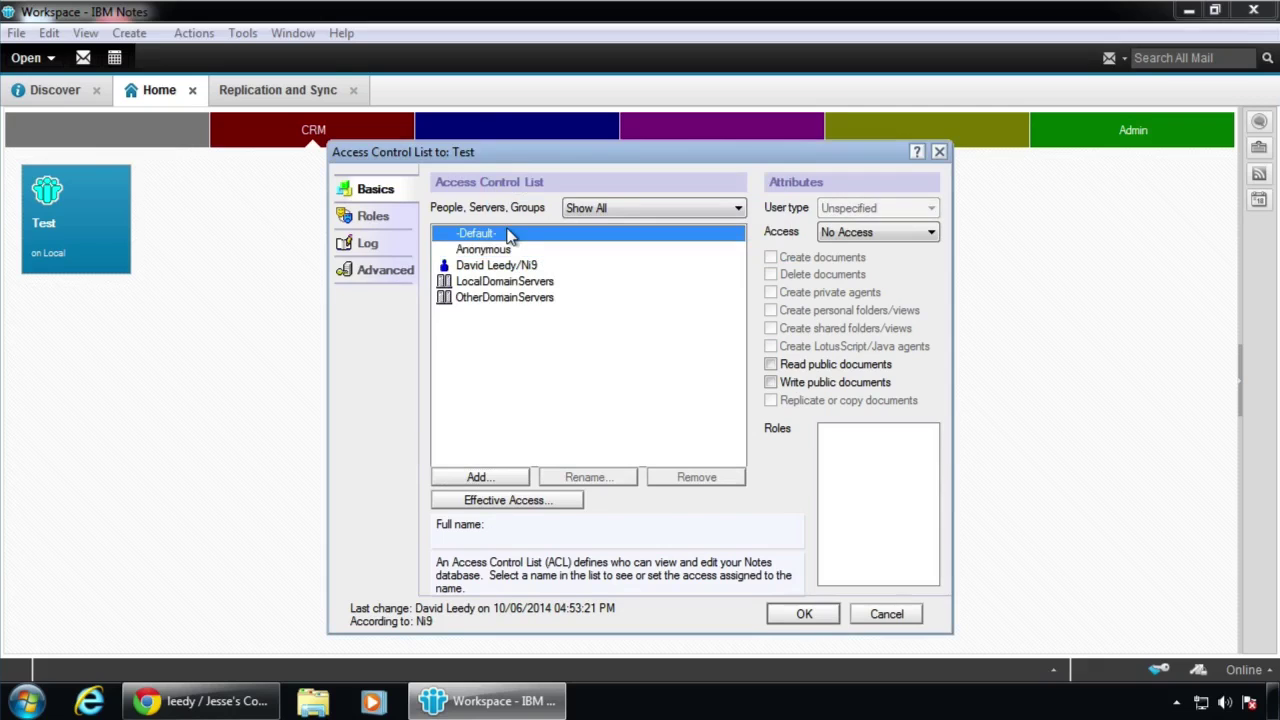
Add the Developers group from Ni9's Directory to the access control list, starting from the person entry
click(495, 266)
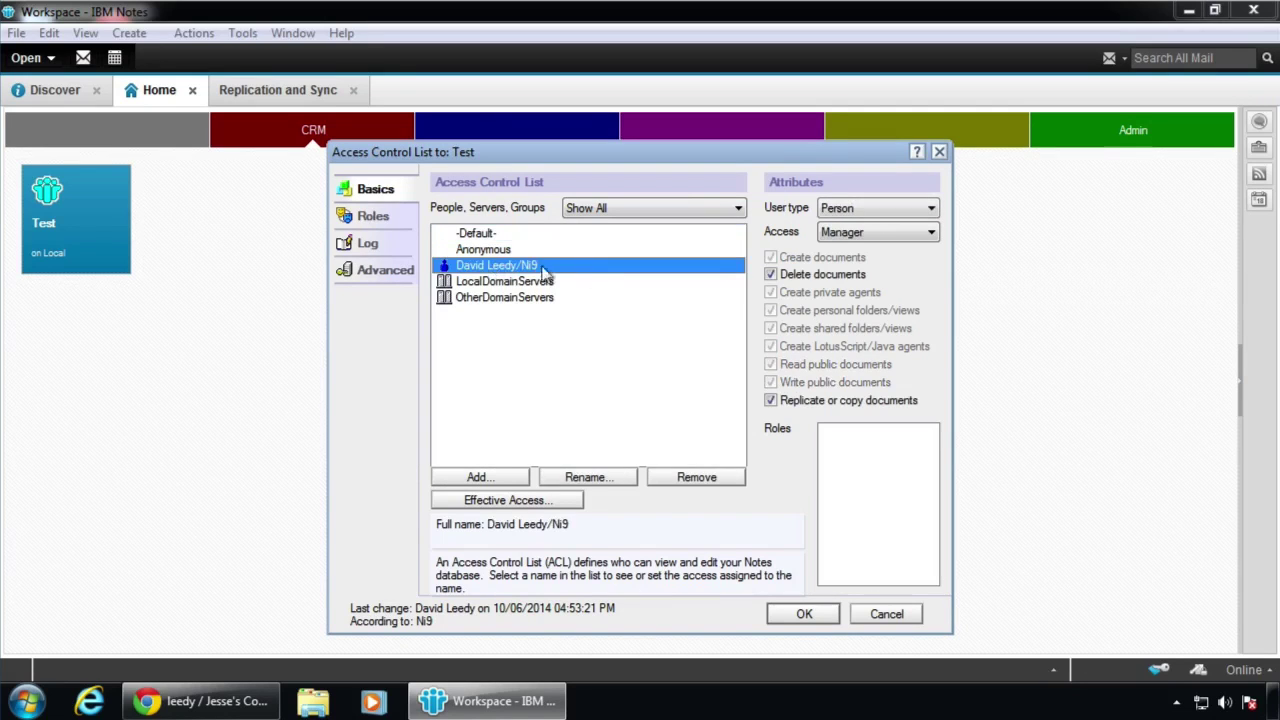
click(482, 477)
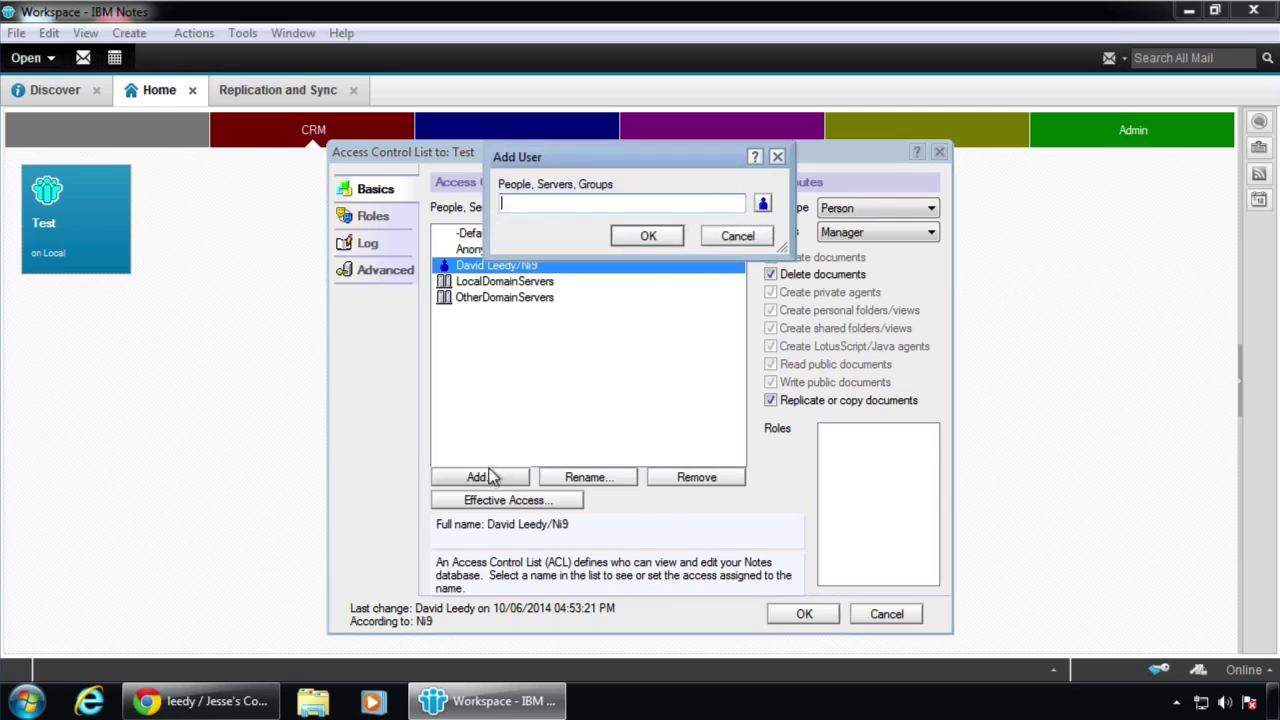
click(762, 203)
click(541, 218)
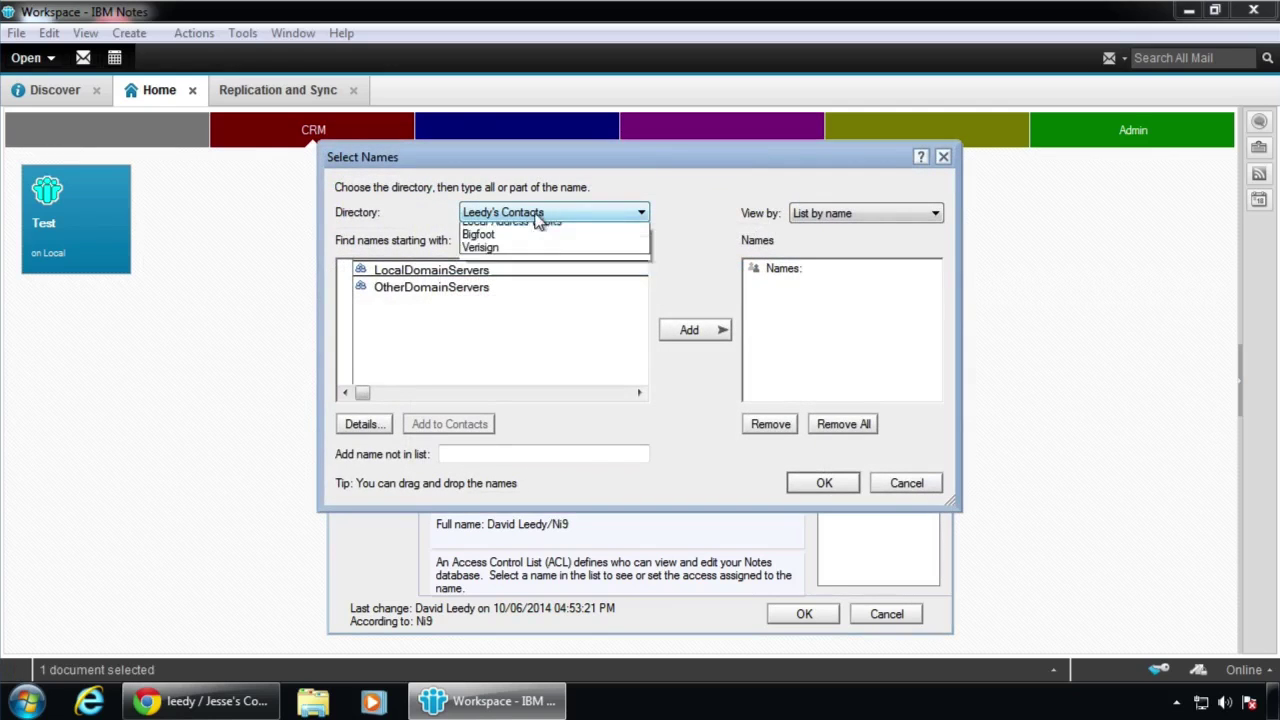
click(545, 243)
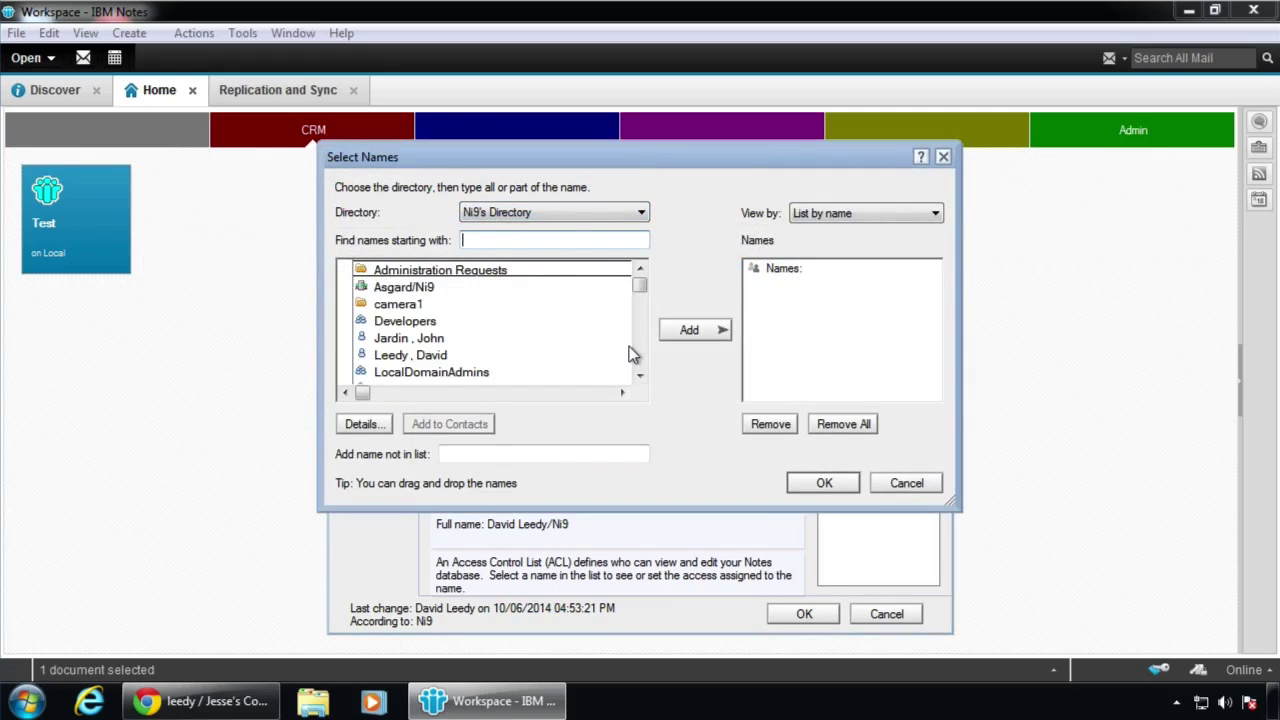
click(455, 373)
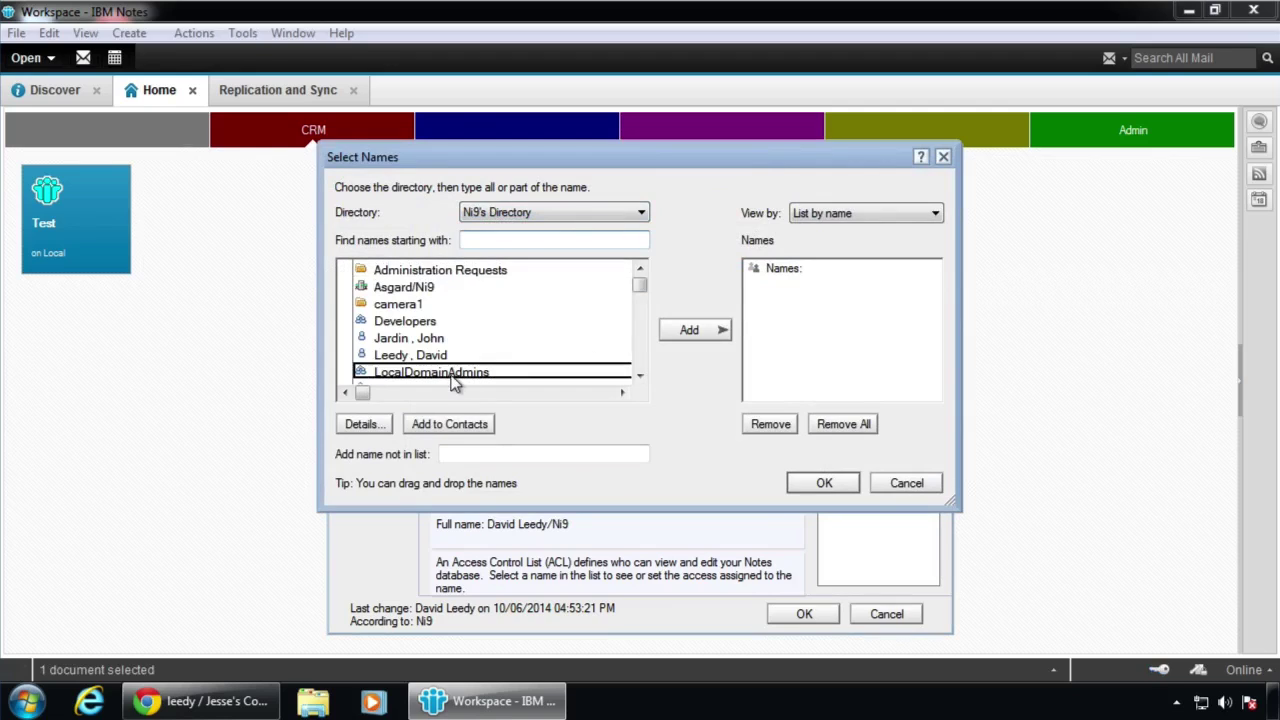
click(641, 347)
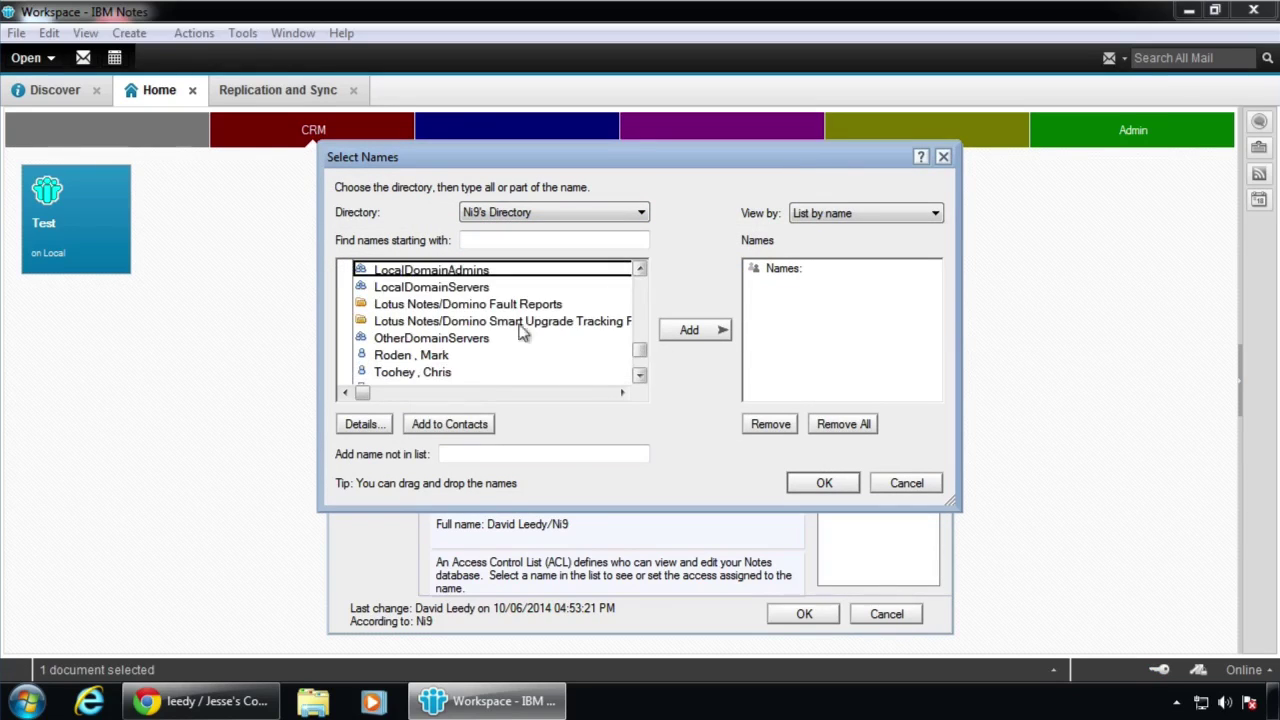
click(640, 270)
click(640, 270)
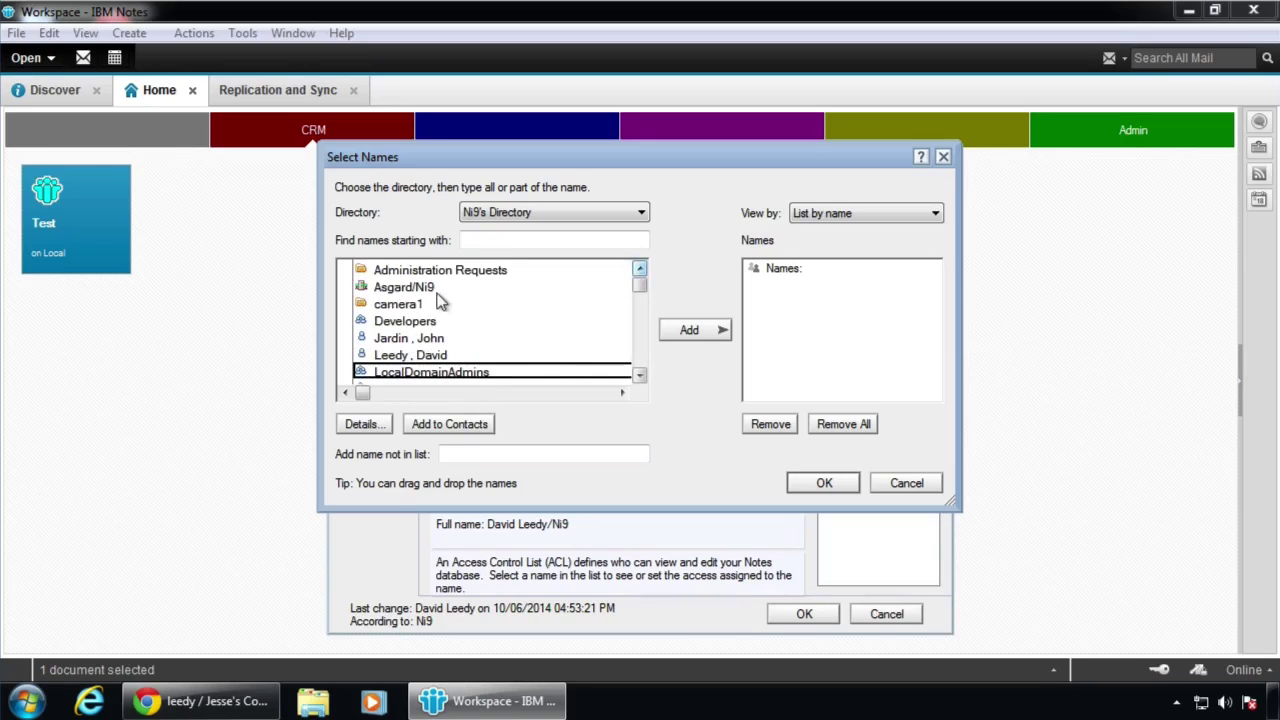
click(410, 322)
click(700, 331)
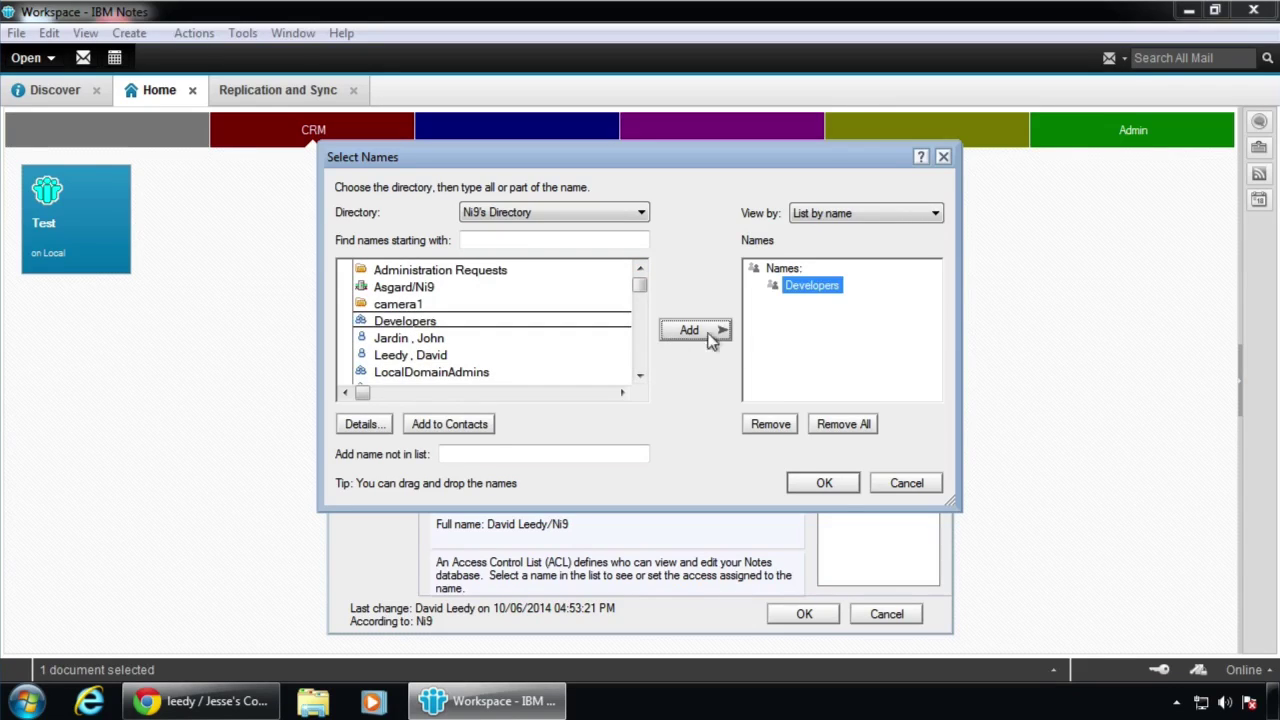
click(824, 483)
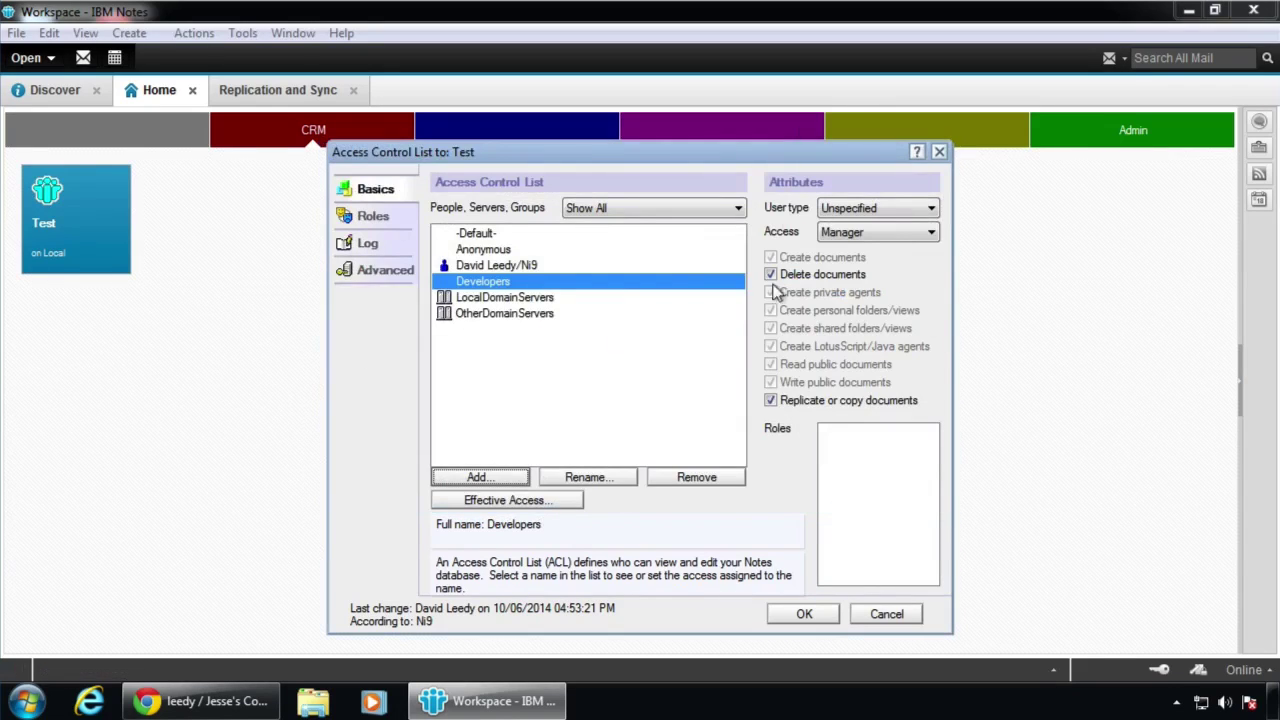
Review the access of the listed users and groups and the access levels offered for the person entry, keeping Manager selected
click(472, 250)
click(472, 266)
click(472, 282)
click(472, 298)
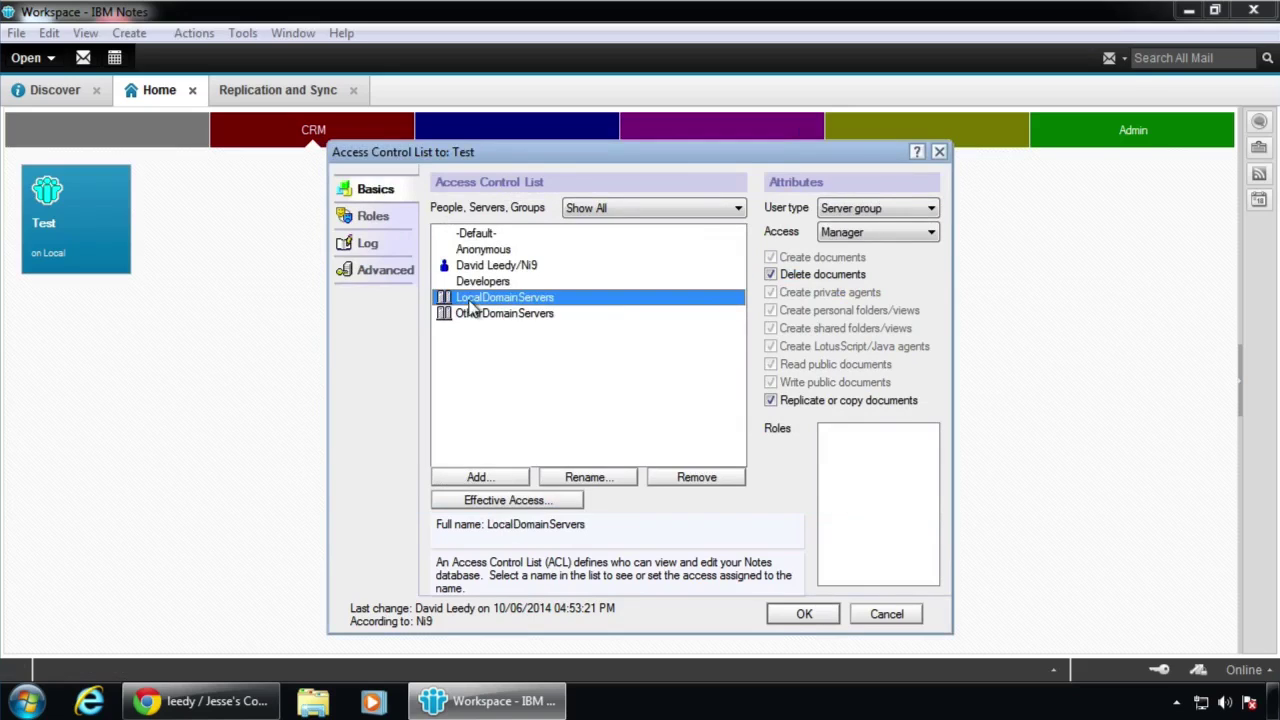
click(472, 268)
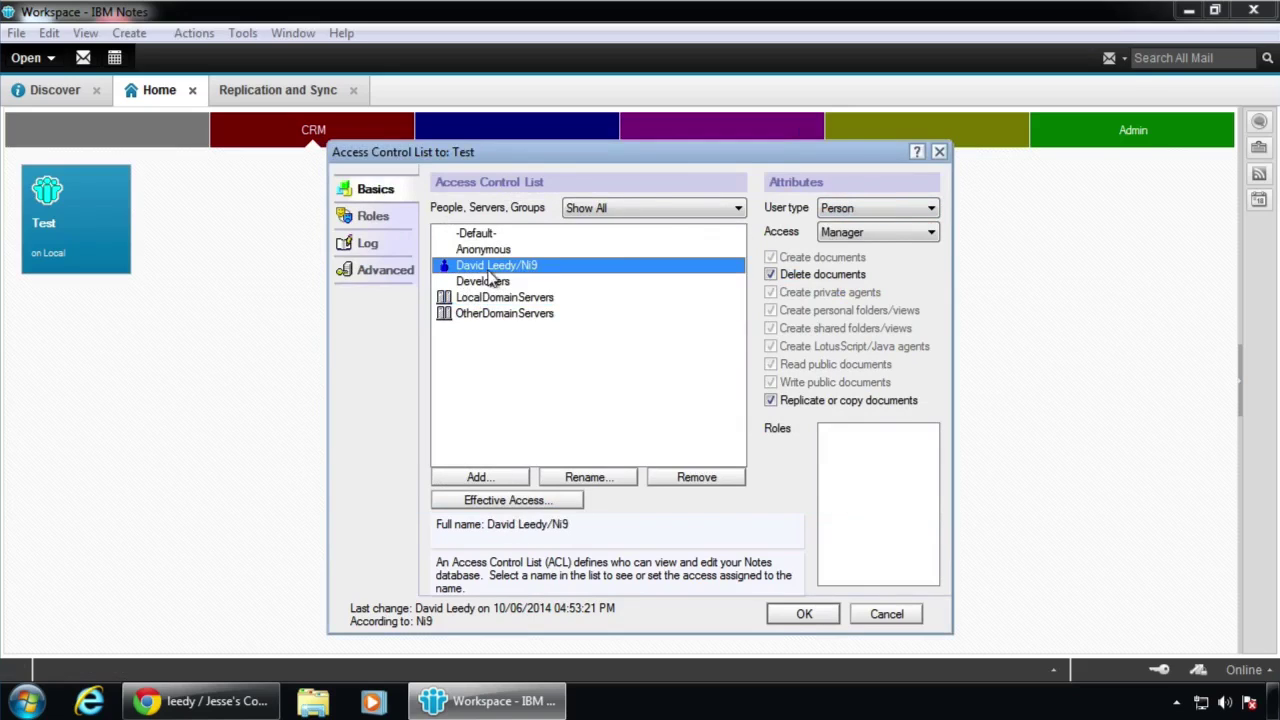
click(879, 232)
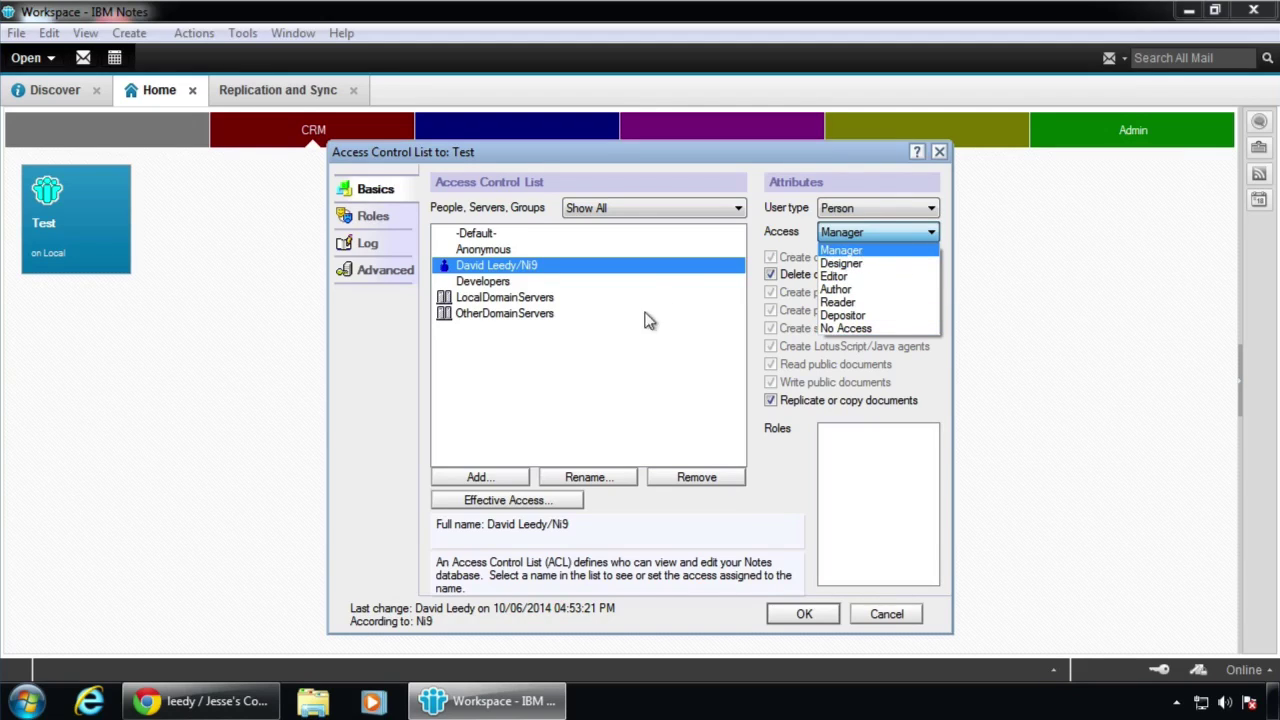
click(895, 252)
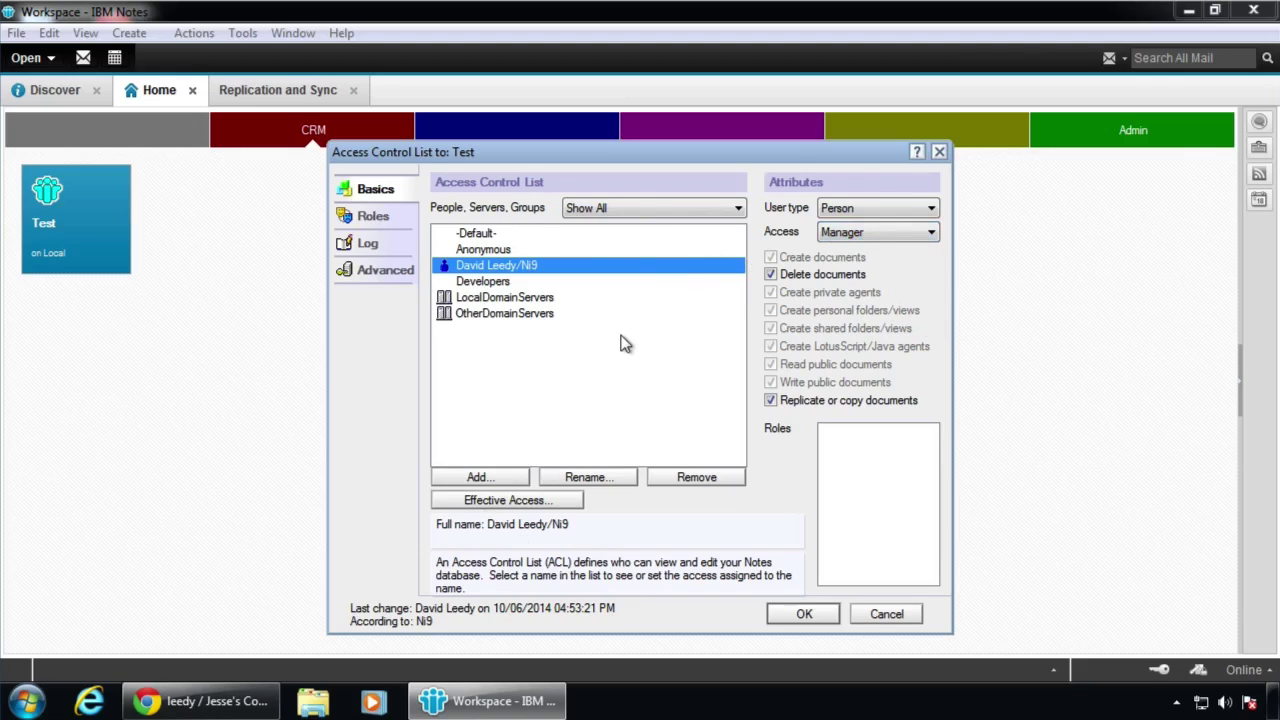
Set the Developers entry's access level to Editor and leave its permission to delete documents off
click(510, 281)
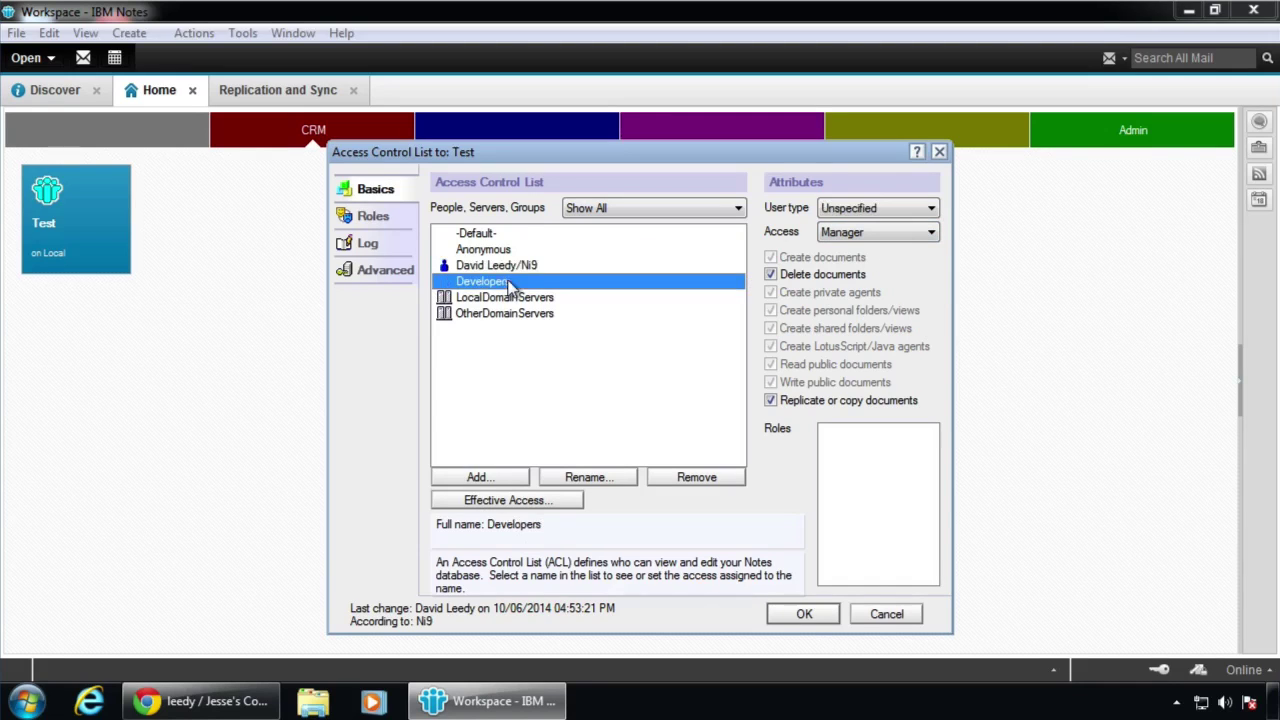
click(883, 238)
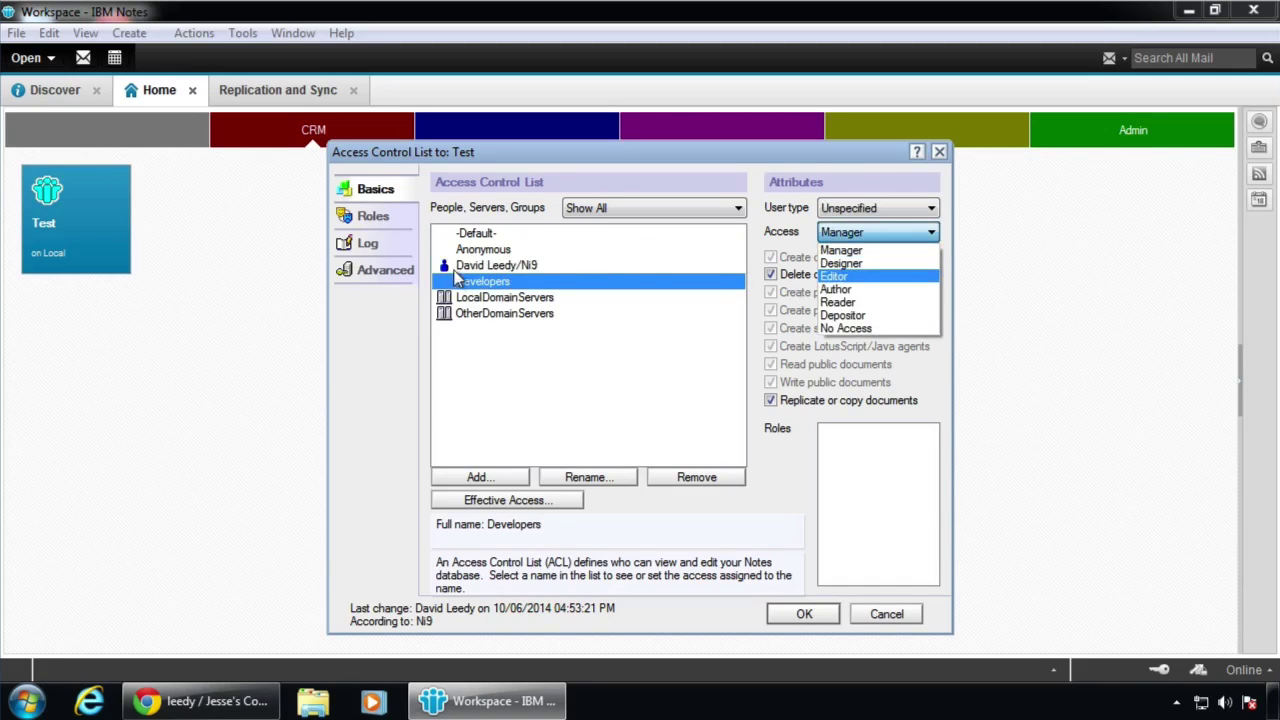
click(840, 276)
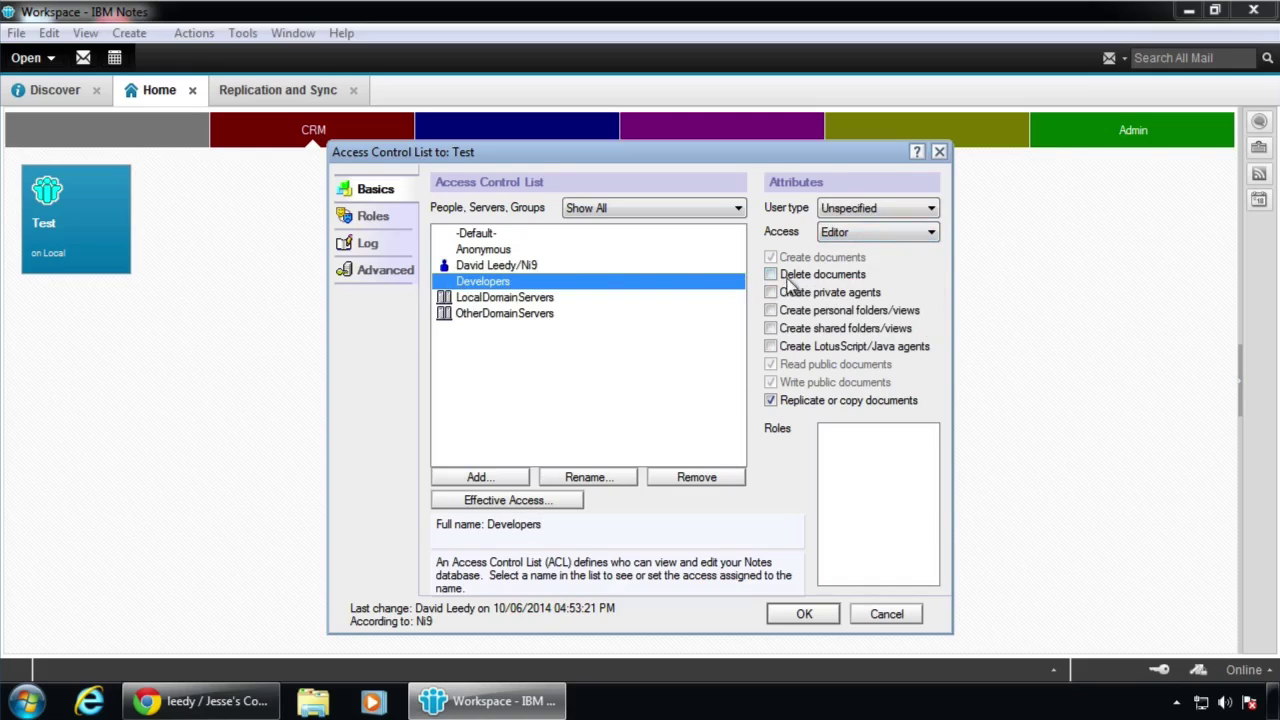
click(795, 276)
Create two roles named Admin and SalesAdmin in the Test application's access control list
click(372, 217)
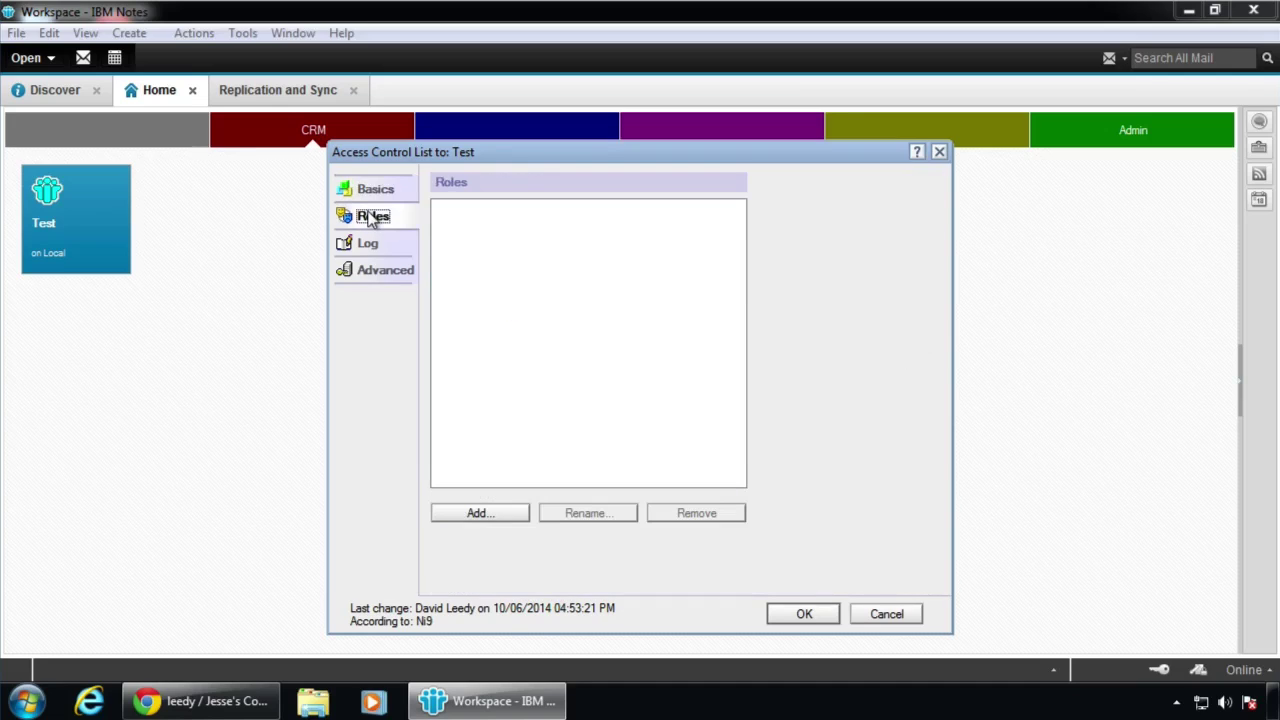
click(476, 513)
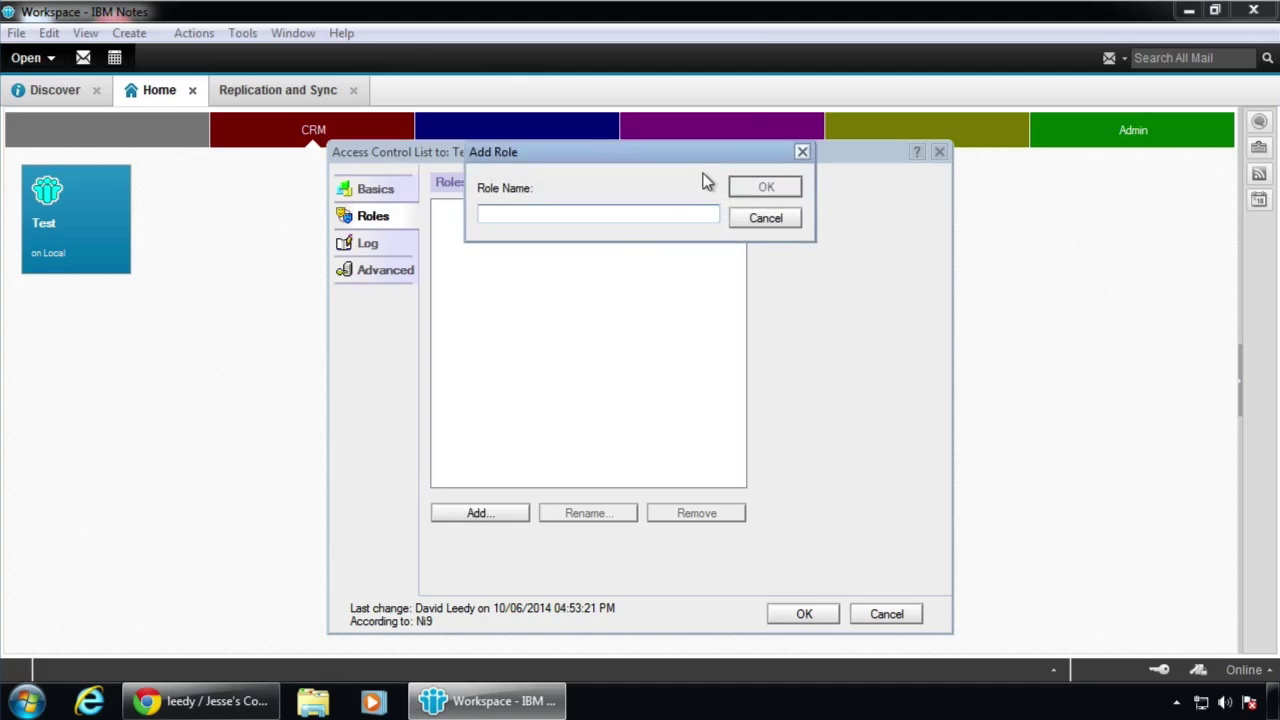
text(Admin)
key(Return)
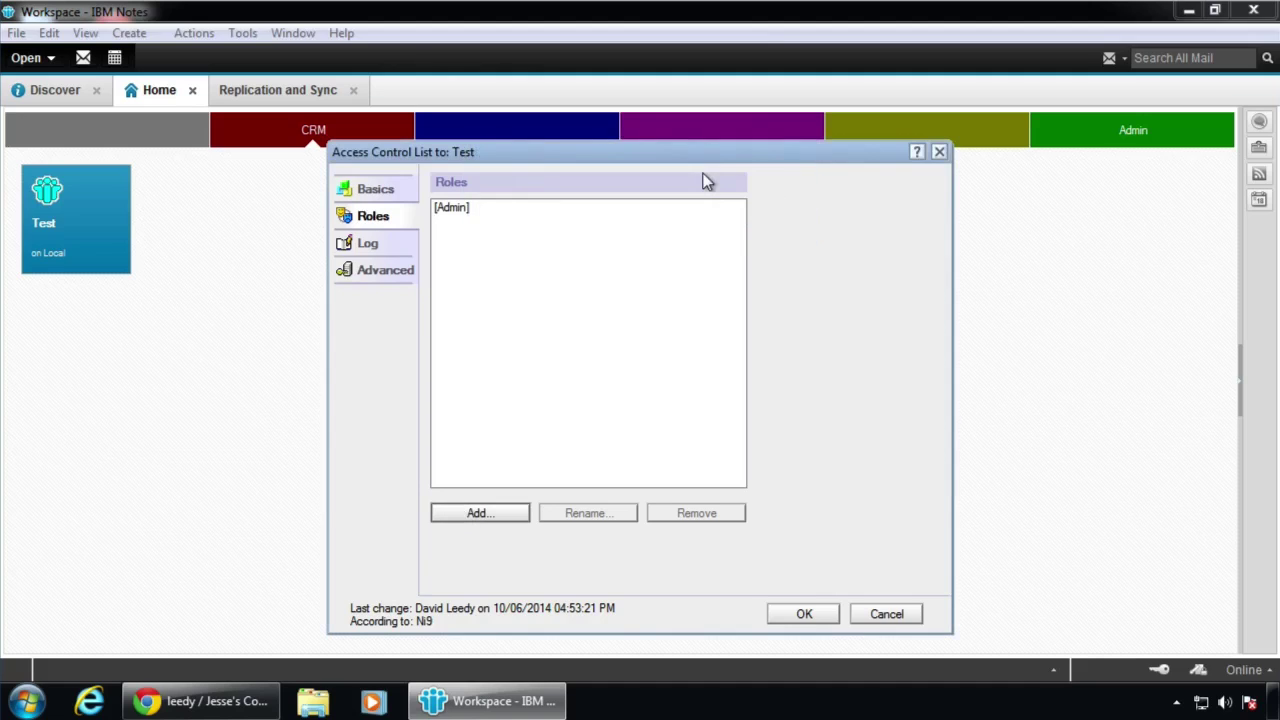
click(484, 516)
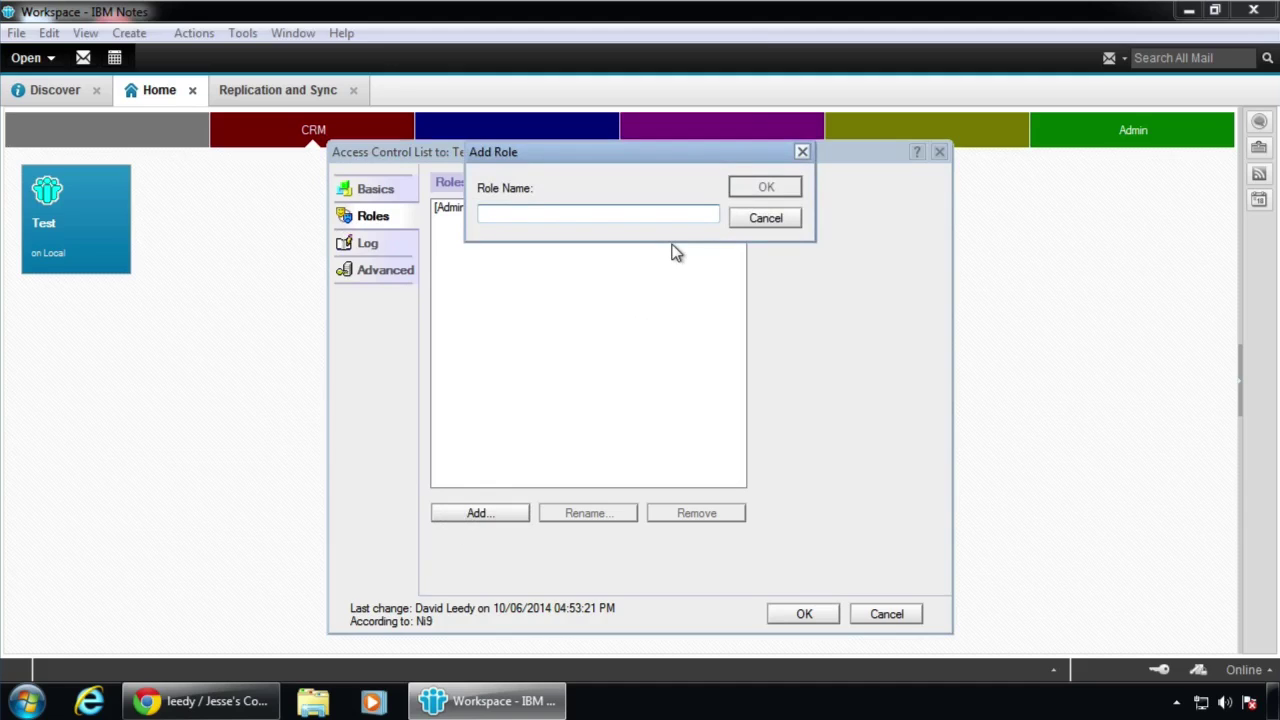
text(SalesAdm)
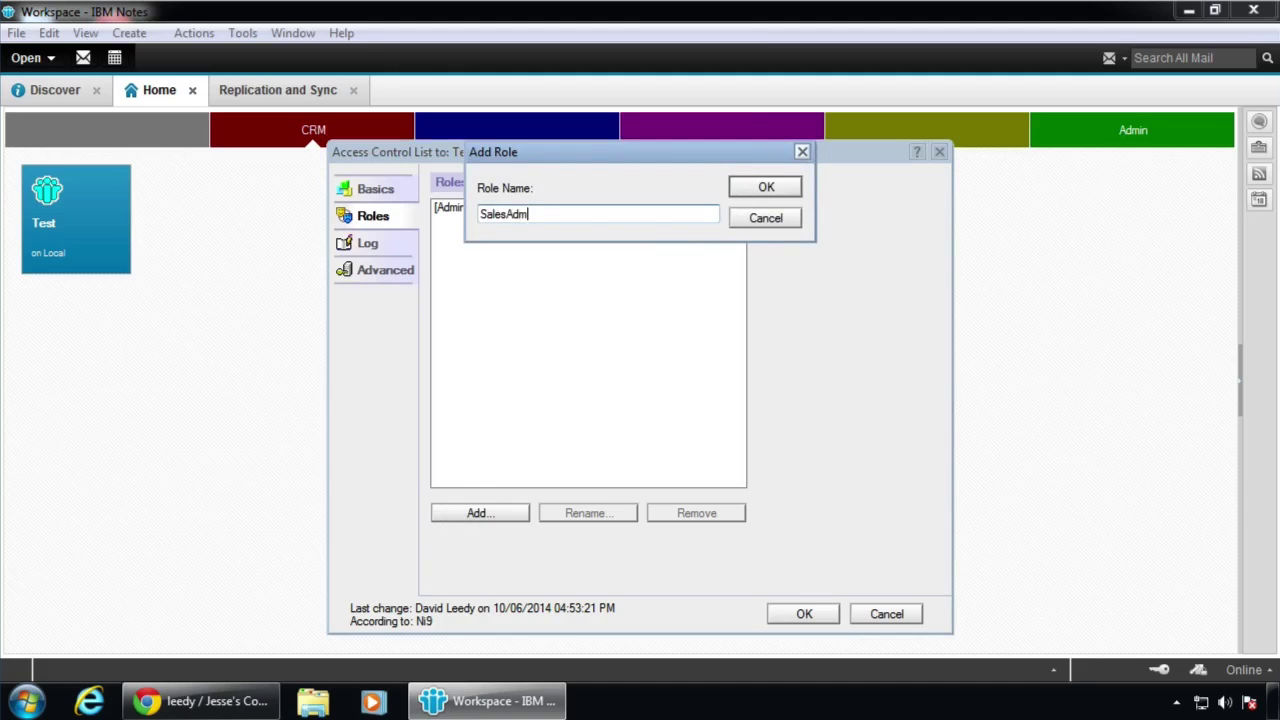
text(in)
click(755, 186)
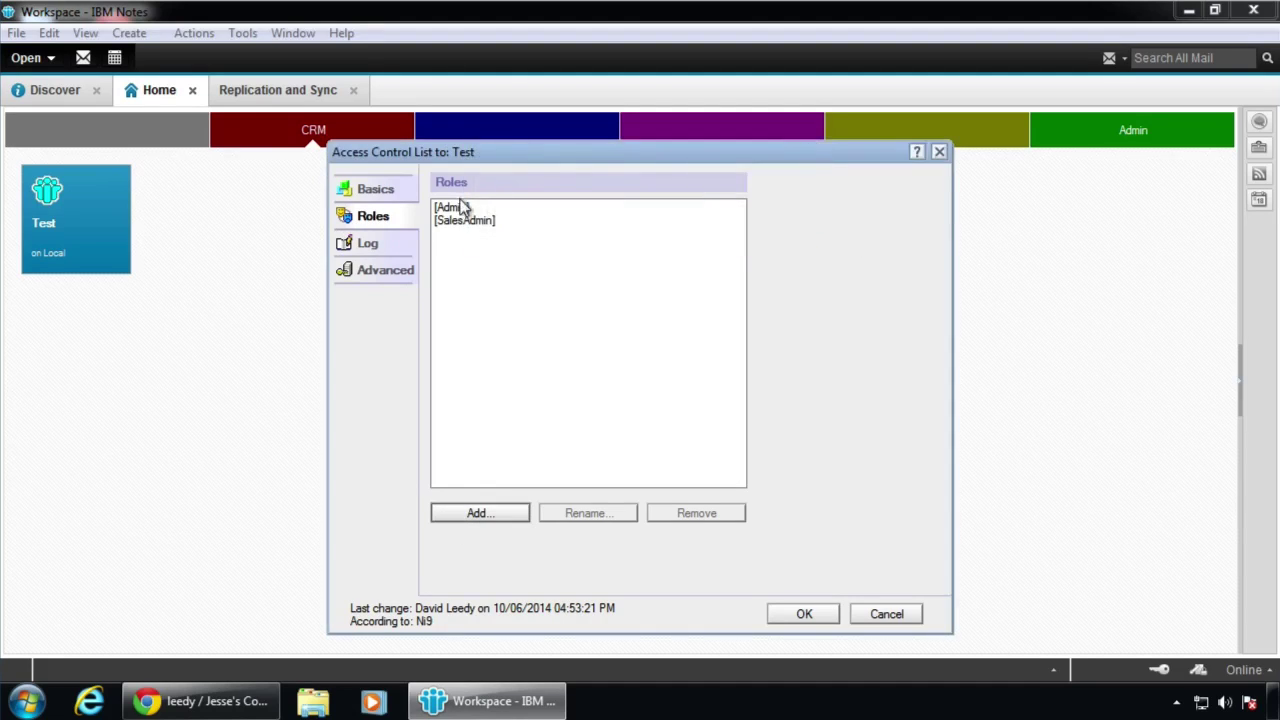
click(470, 223)
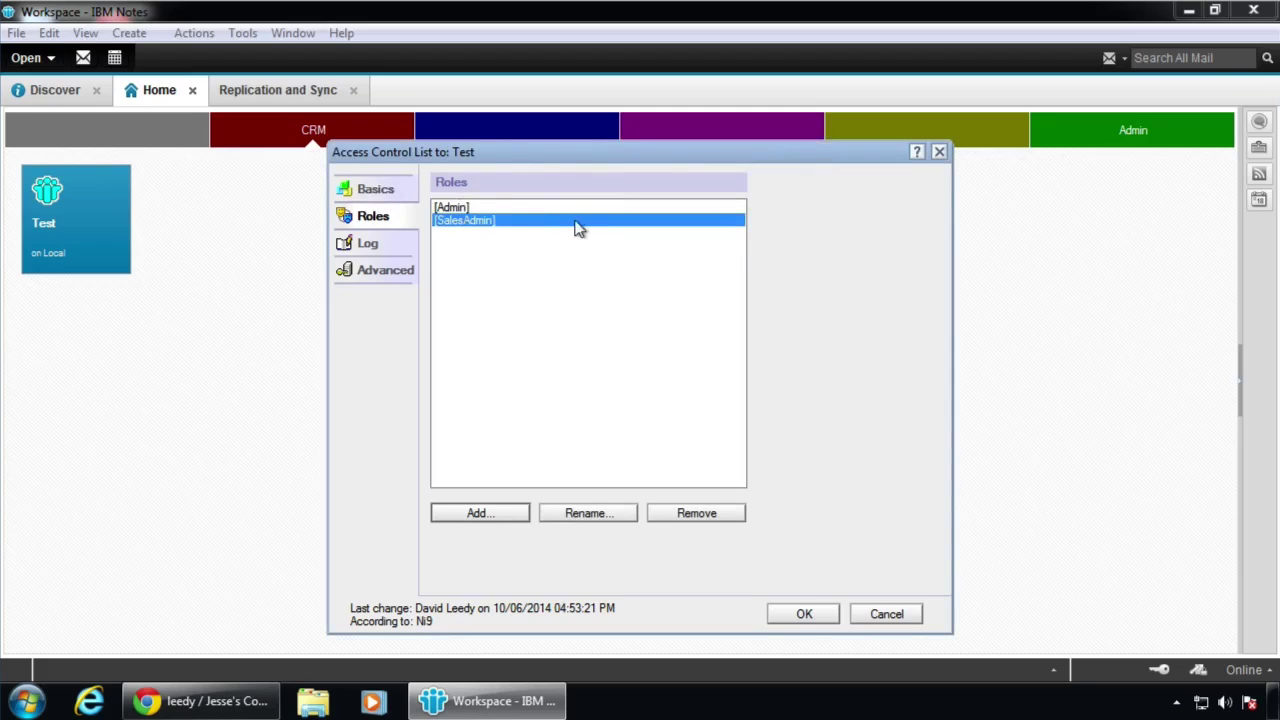
click(518, 207)
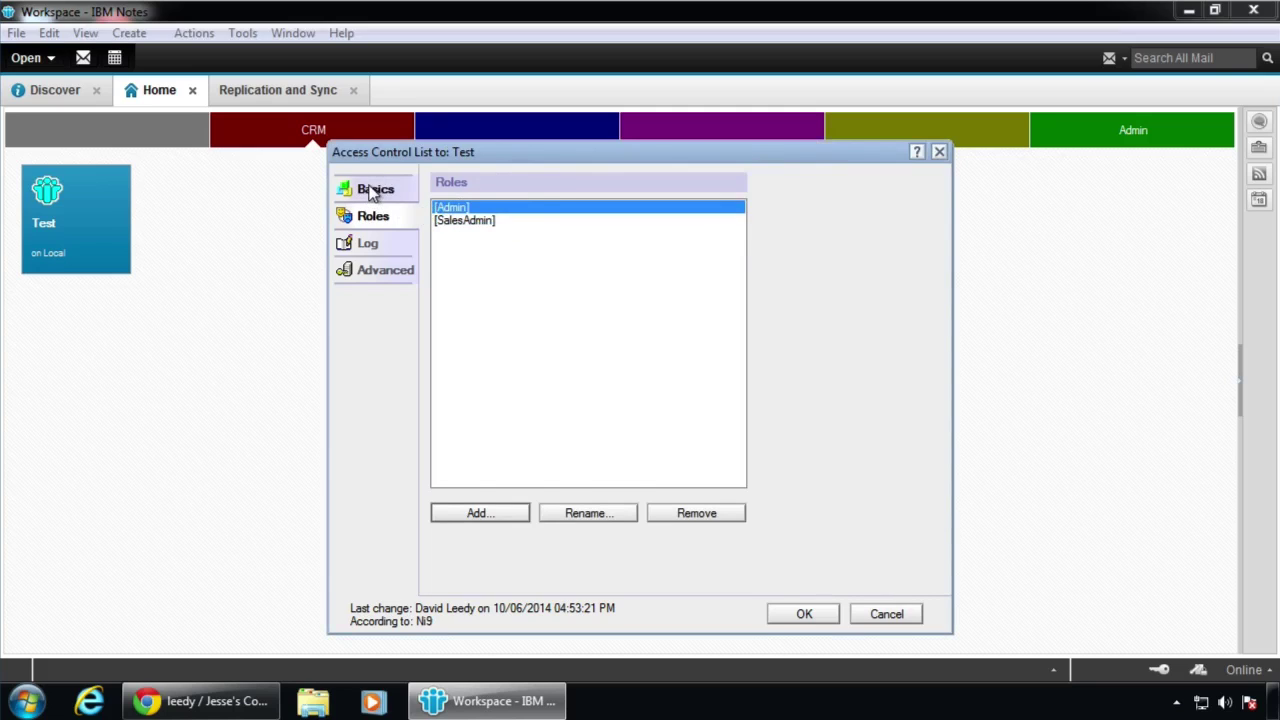
Assign the Admin and SalesAdmin roles to the person entry and compare its role assignments with those of Developers
click(373, 190)
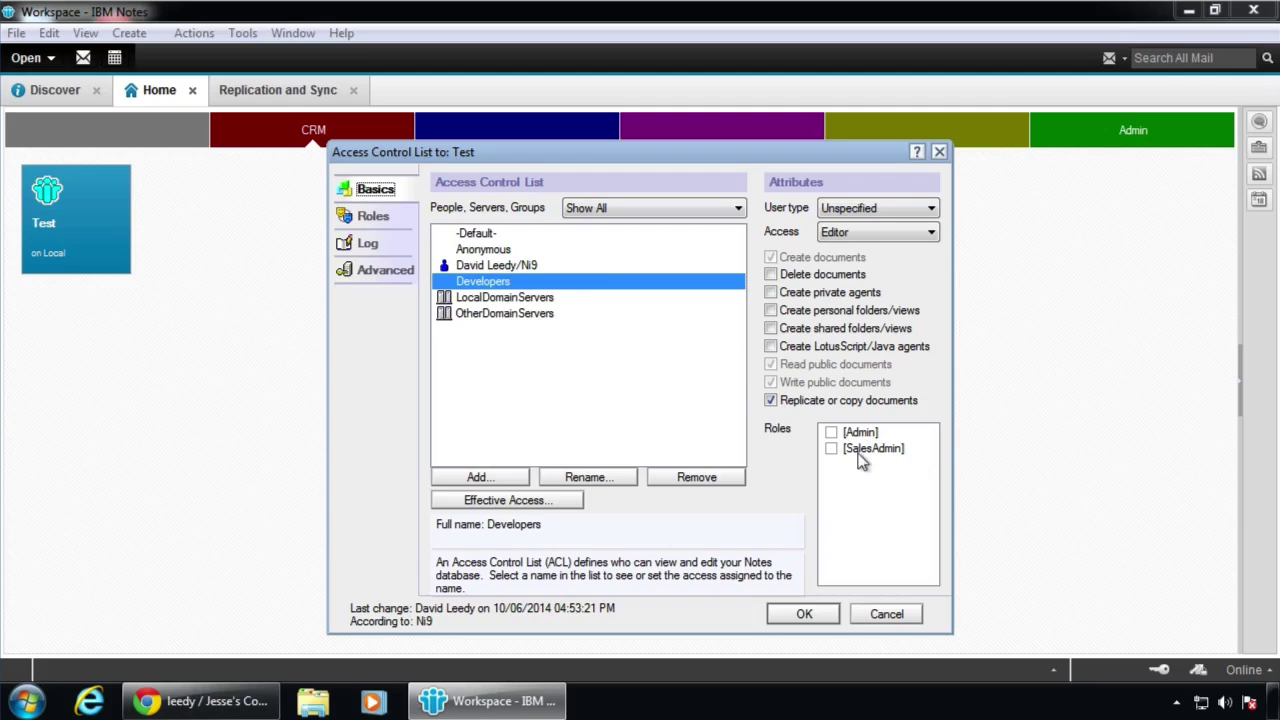
click(481, 265)
click(831, 448)
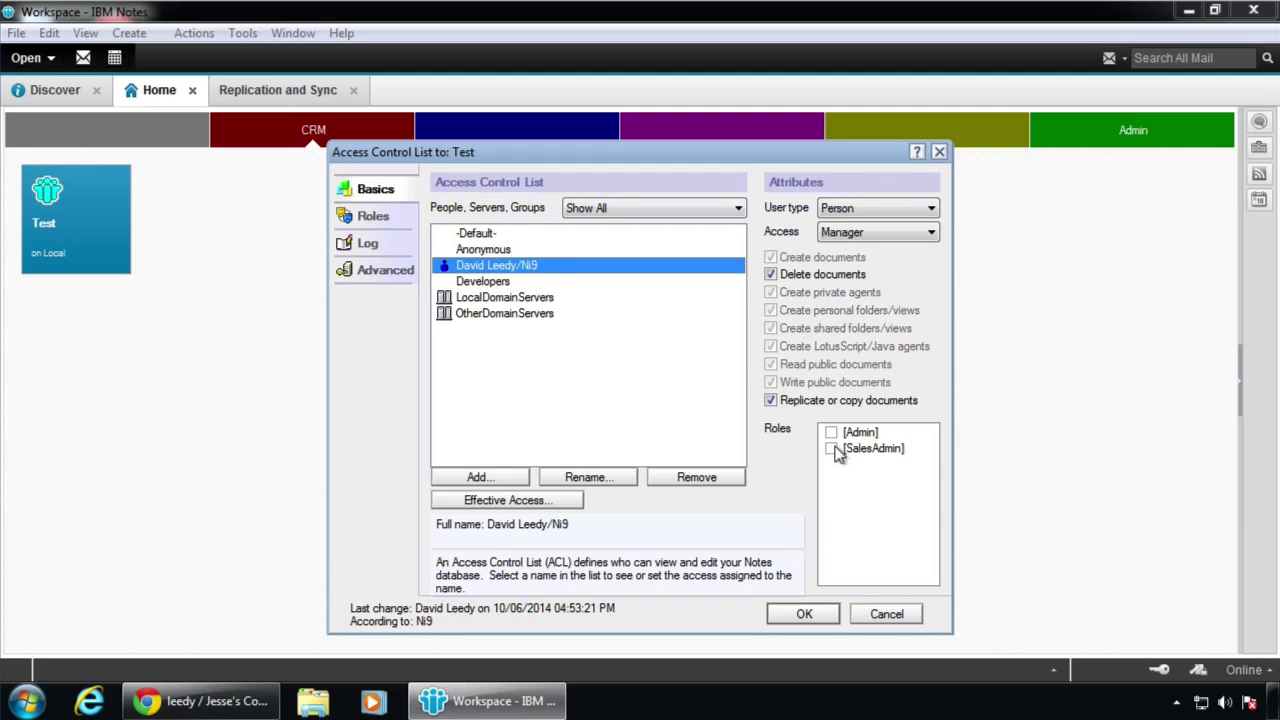
click(831, 432)
click(485, 284)
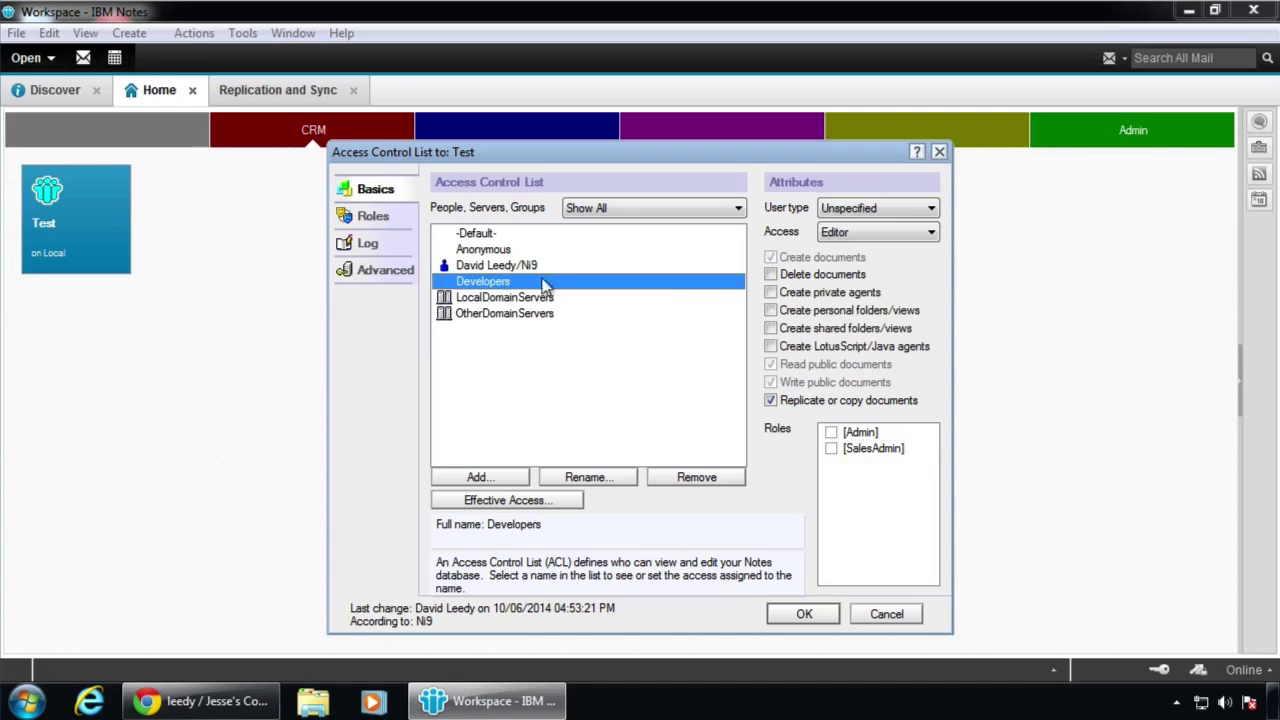
click(485, 267)
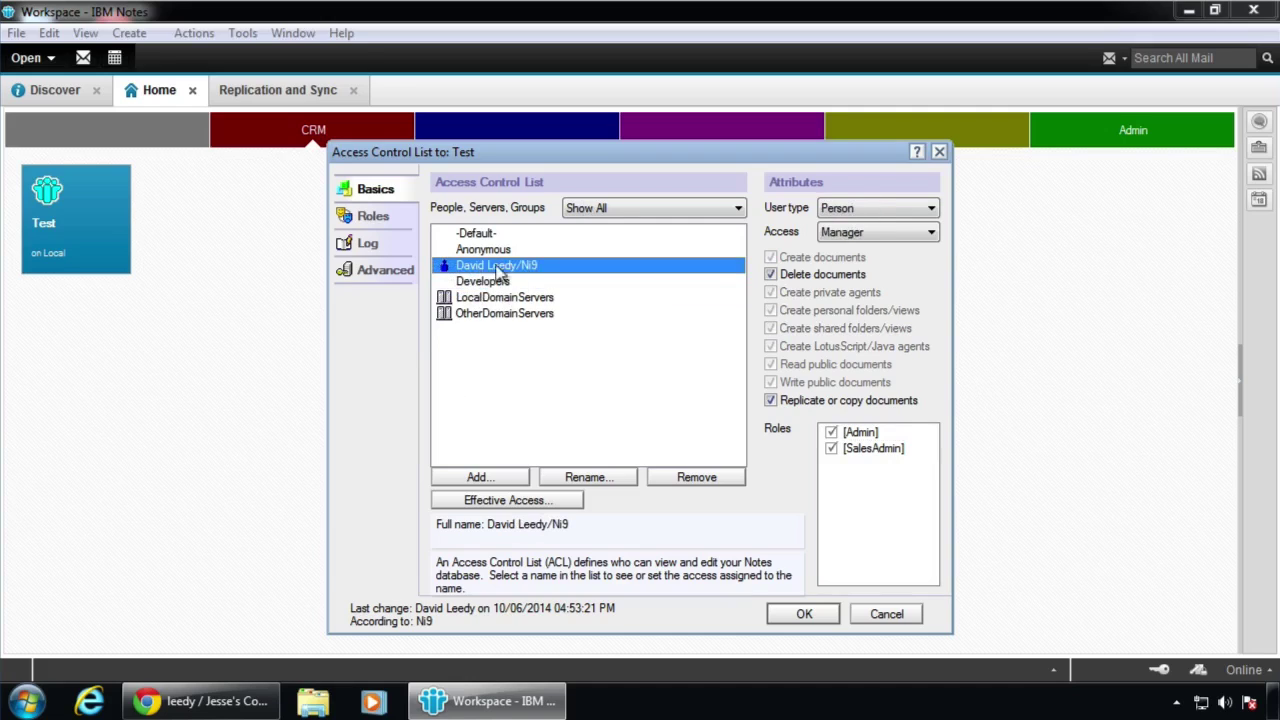
click(487, 284)
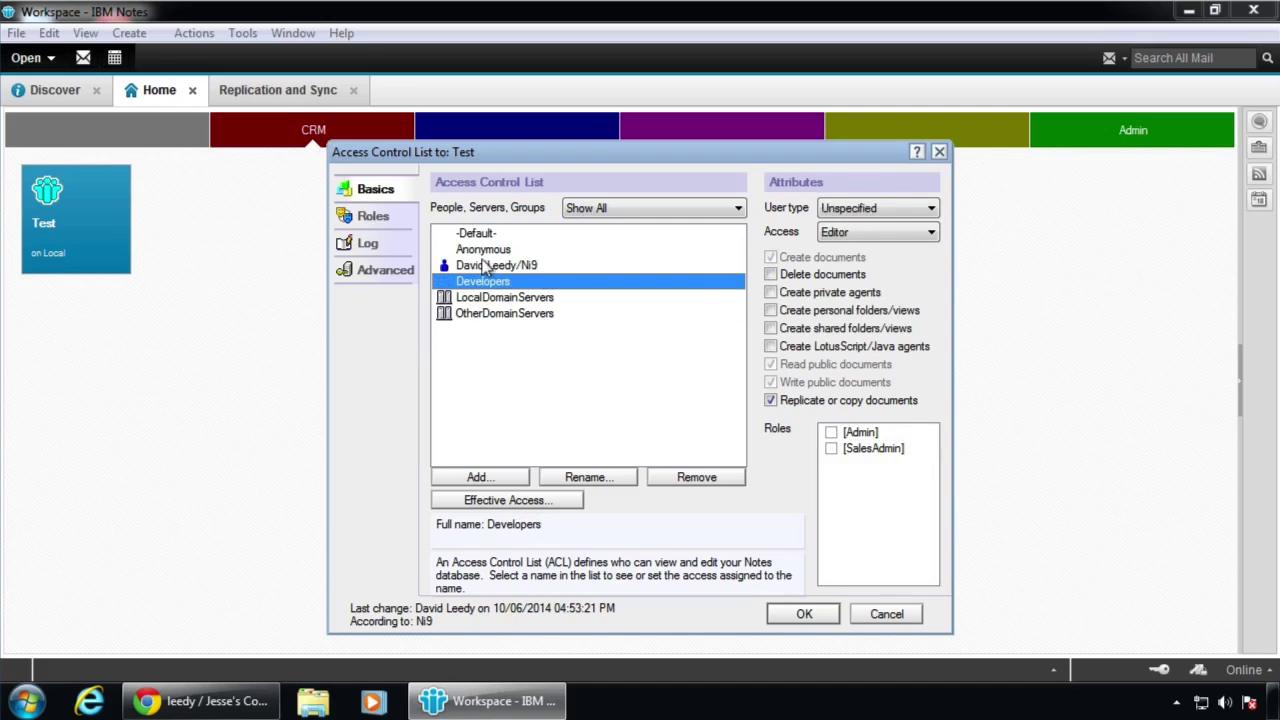
click(483, 266)
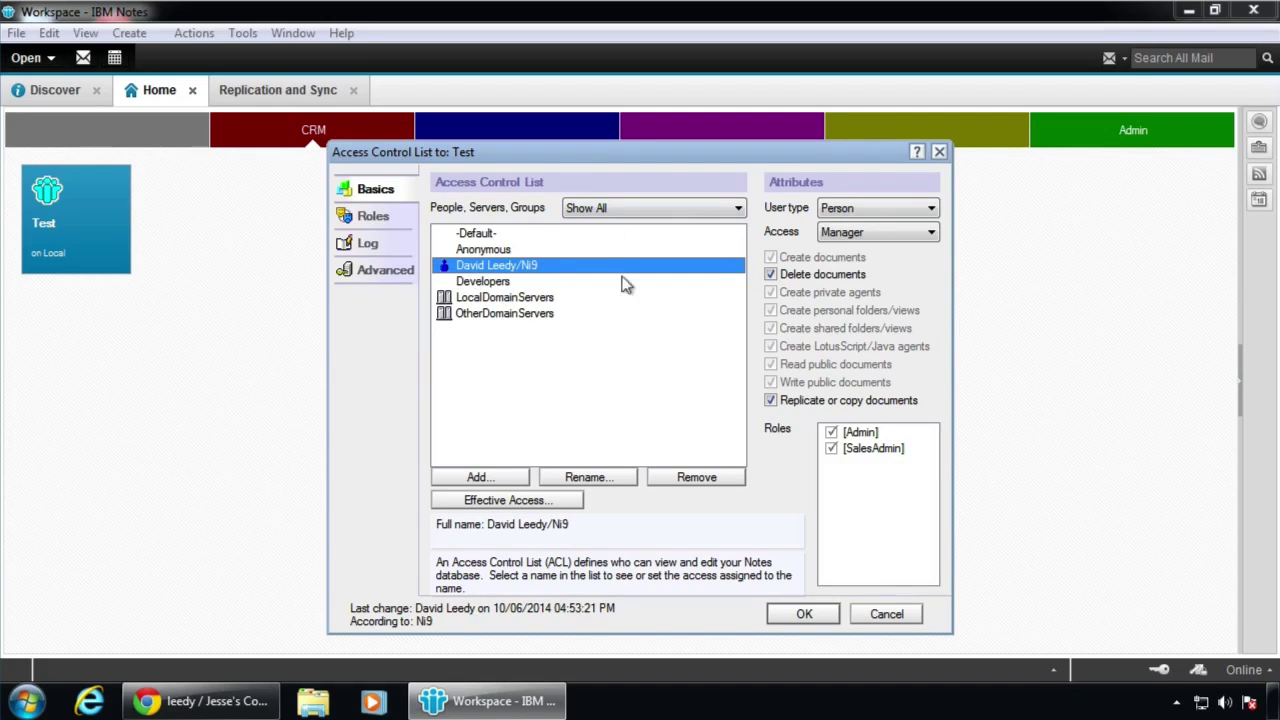
Set the Developers entry's access level to Reader
click(505, 283)
click(882, 233)
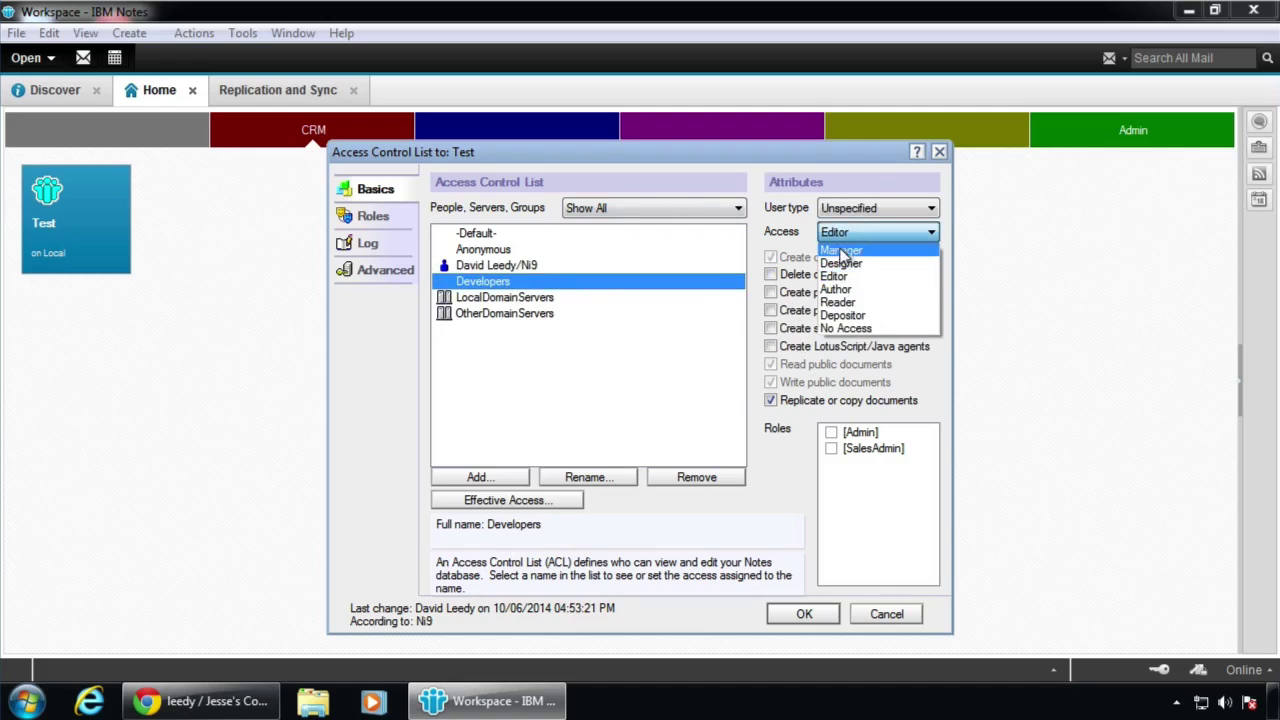
click(838, 302)
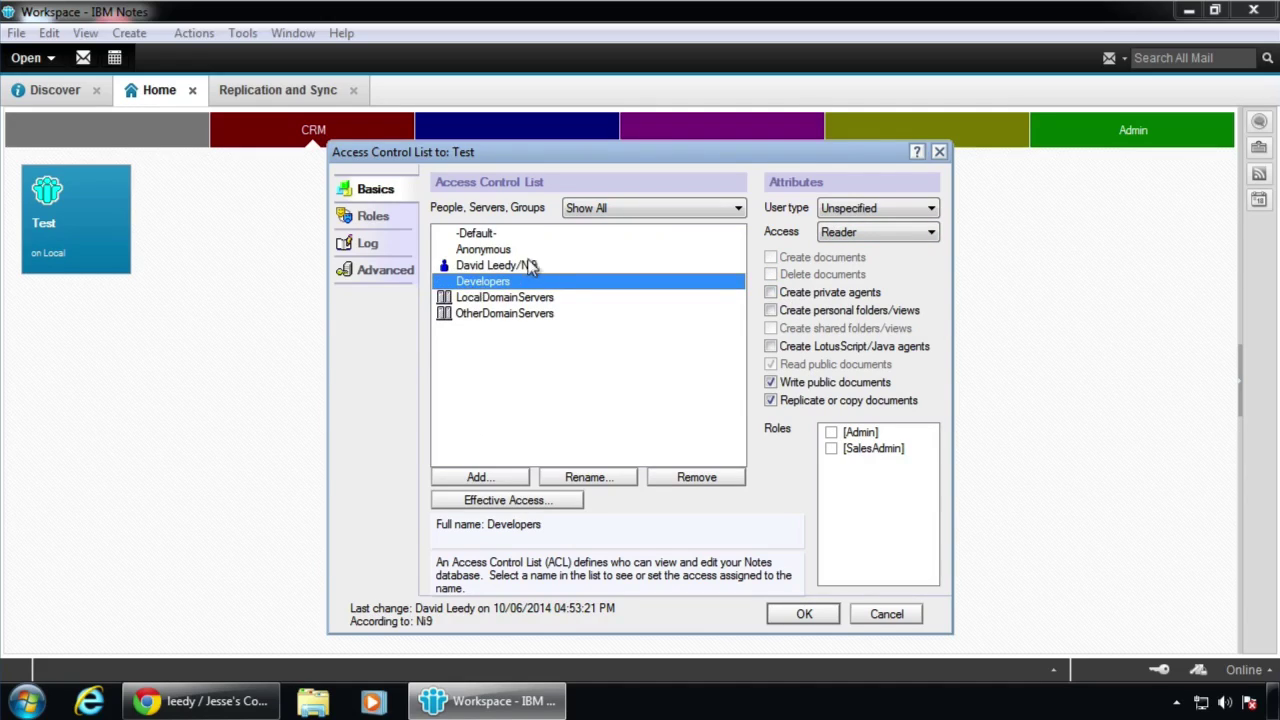
Compare the access levels, permissions and roles of the person, Developers and Anonymous entries in the access control list
click(492, 266)
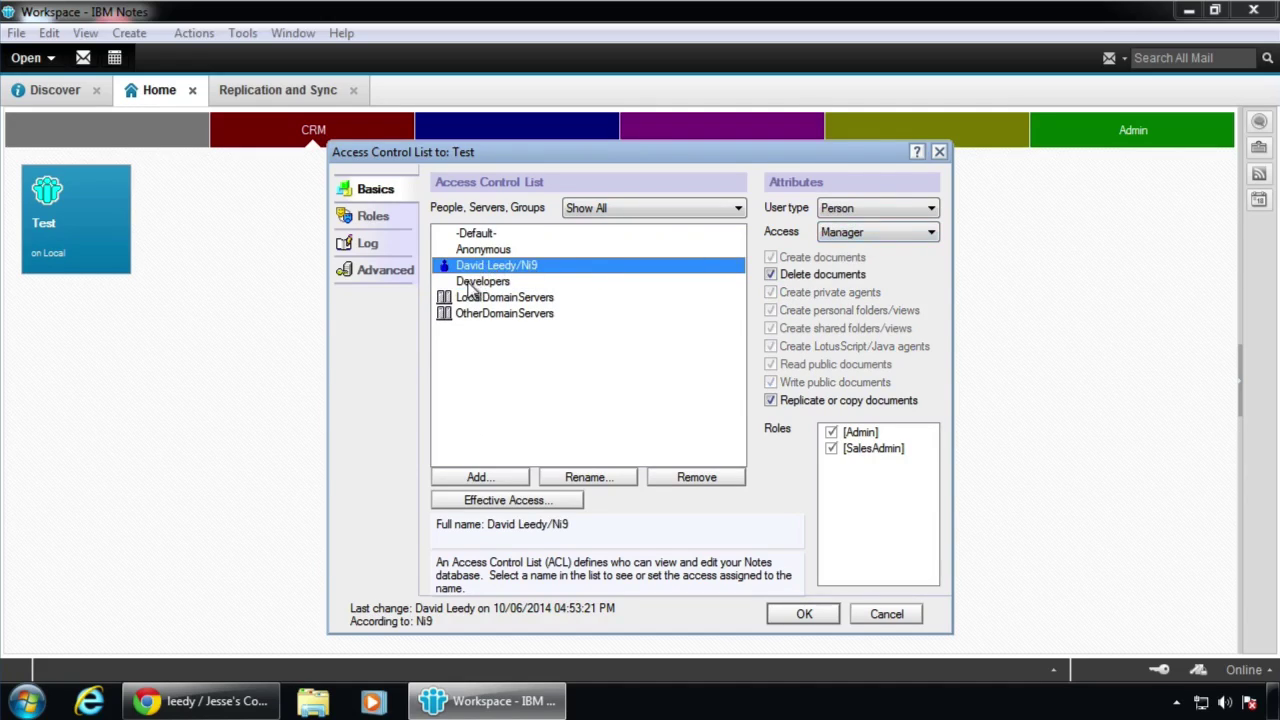
click(486, 283)
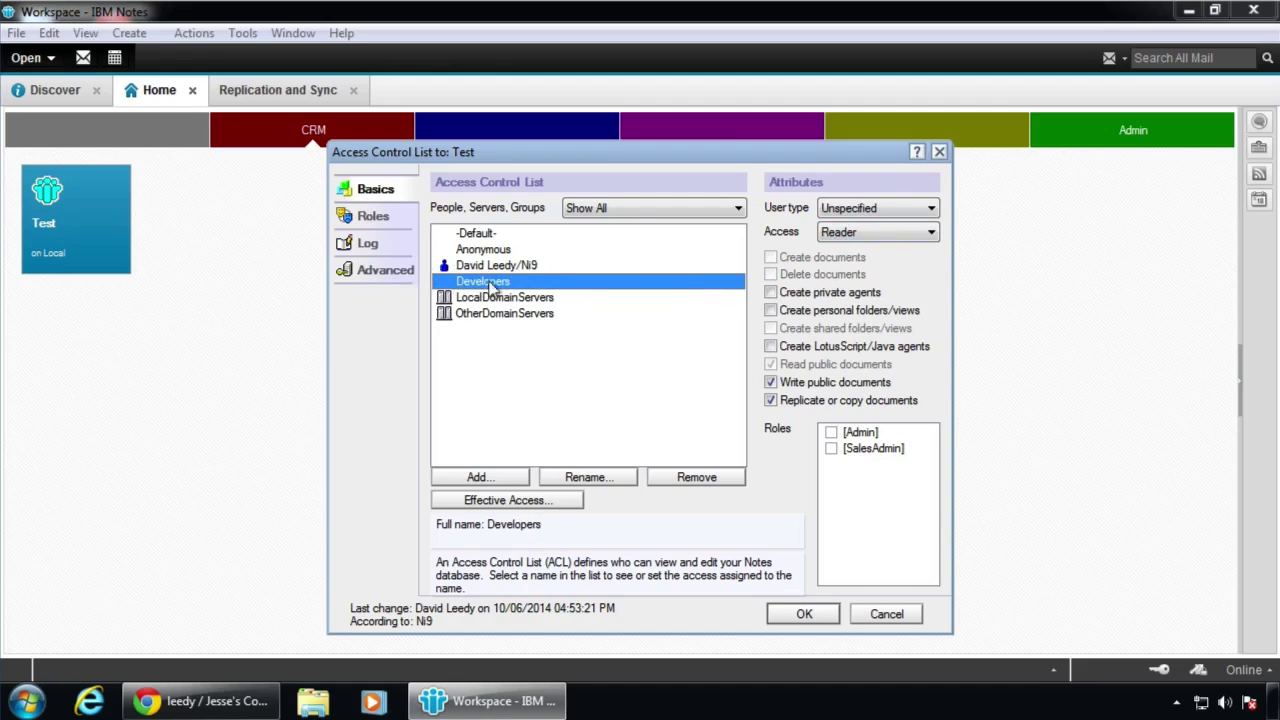
click(522, 251)
click(513, 267)
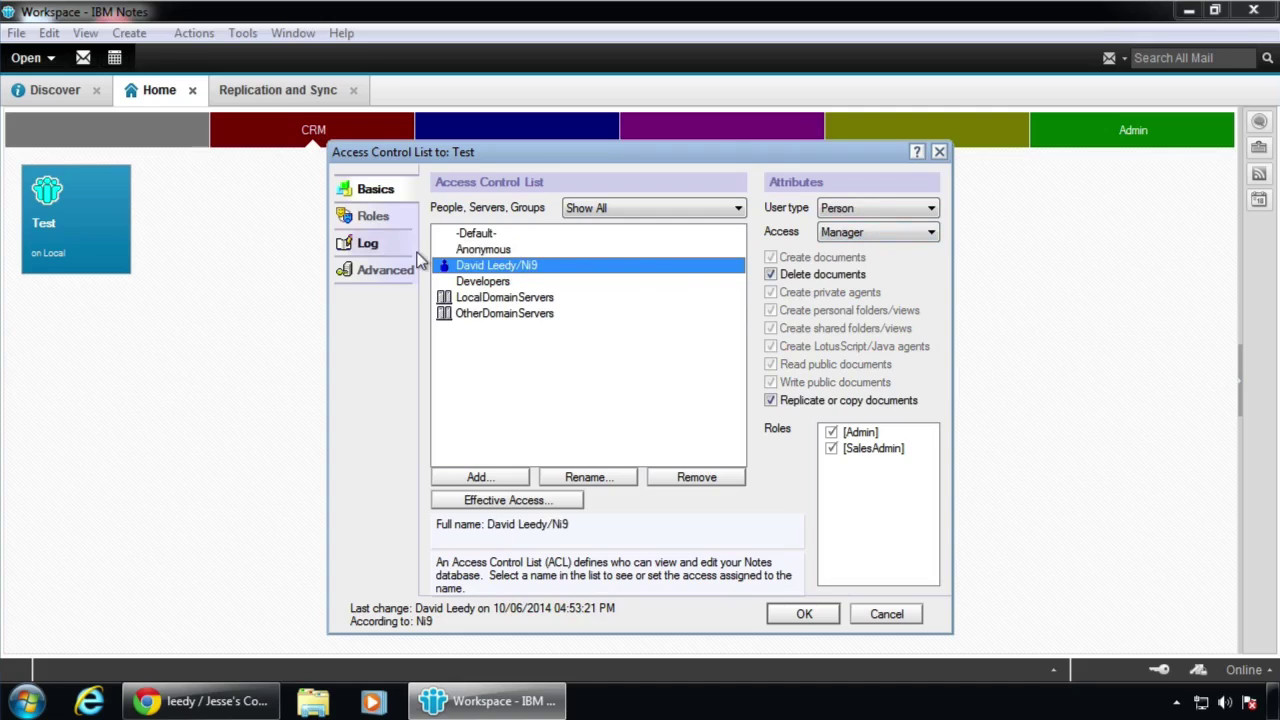
click(535, 250)
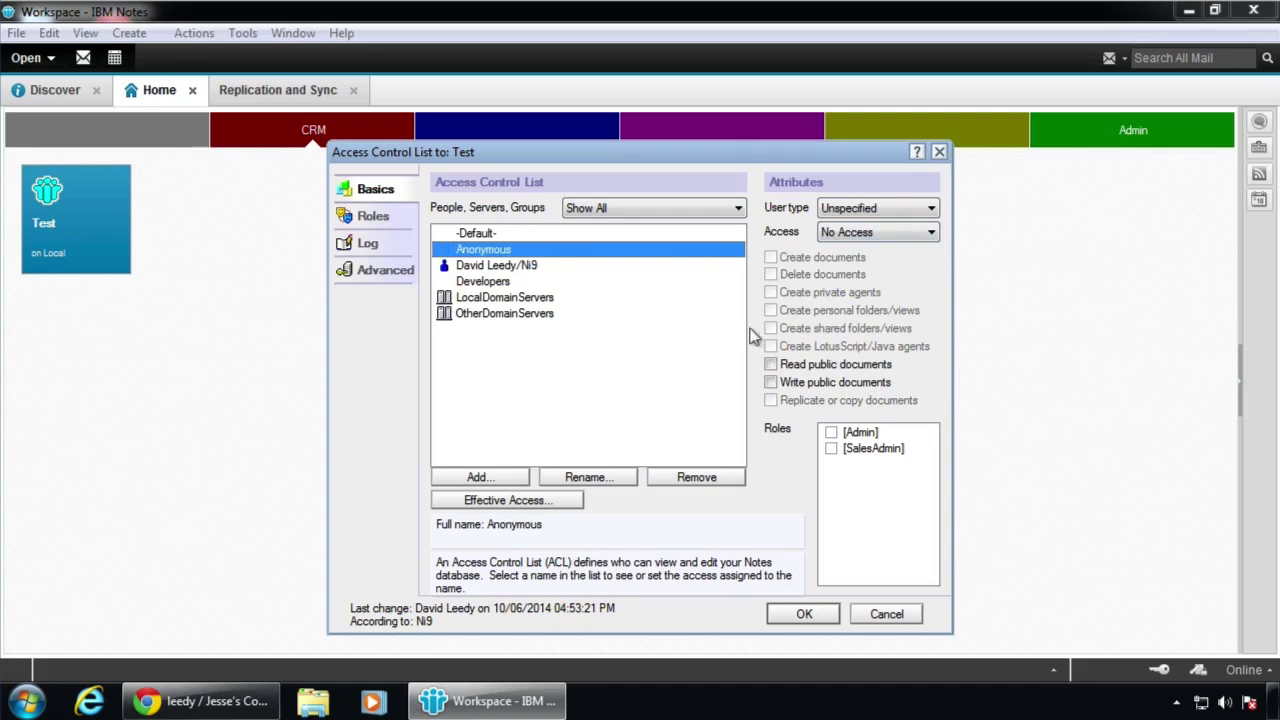
click(508, 283)
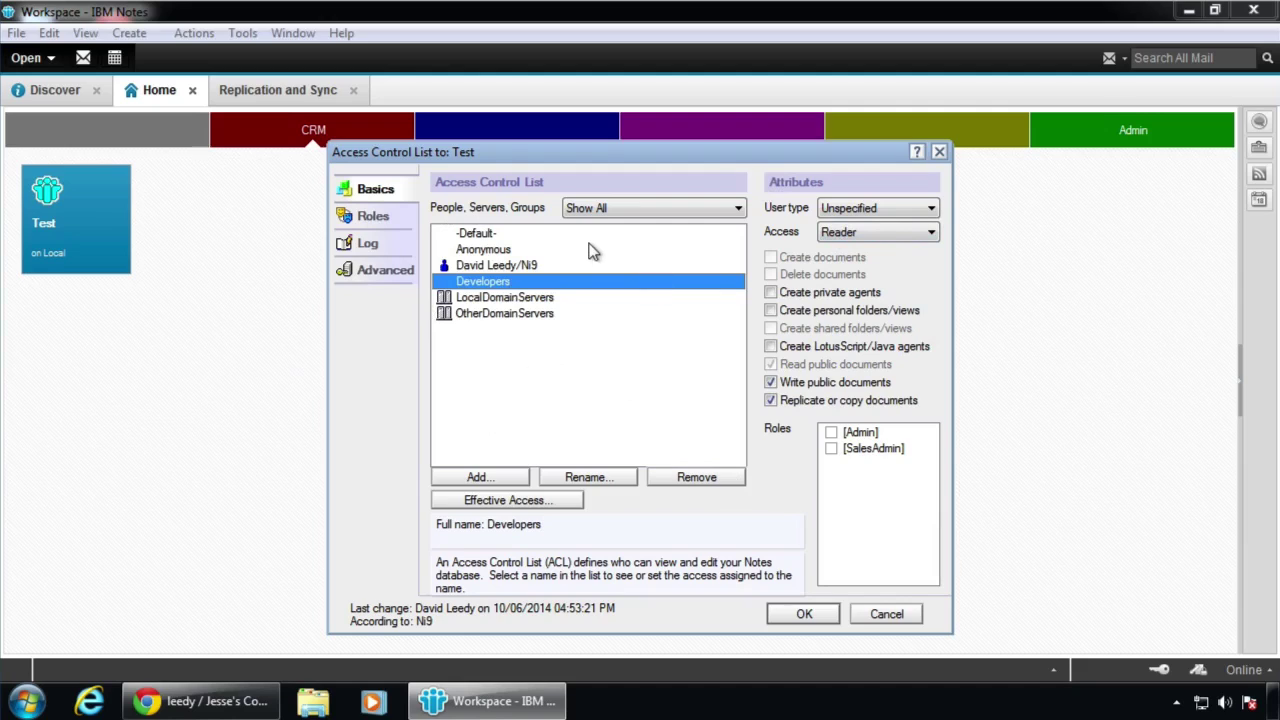
click(462, 266)
Assign the SalesAdmin and Admin roles to the Developers entry and save the Test application's access control list
click(463, 281)
click(831, 448)
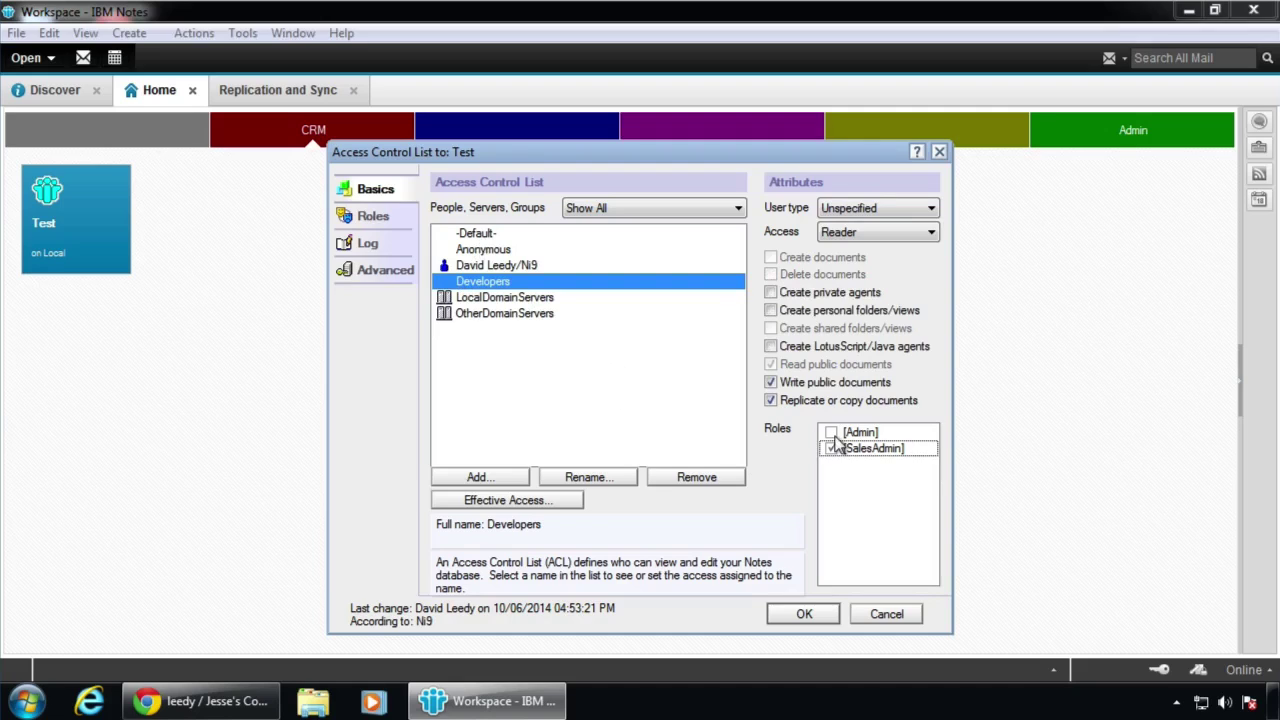
click(831, 432)
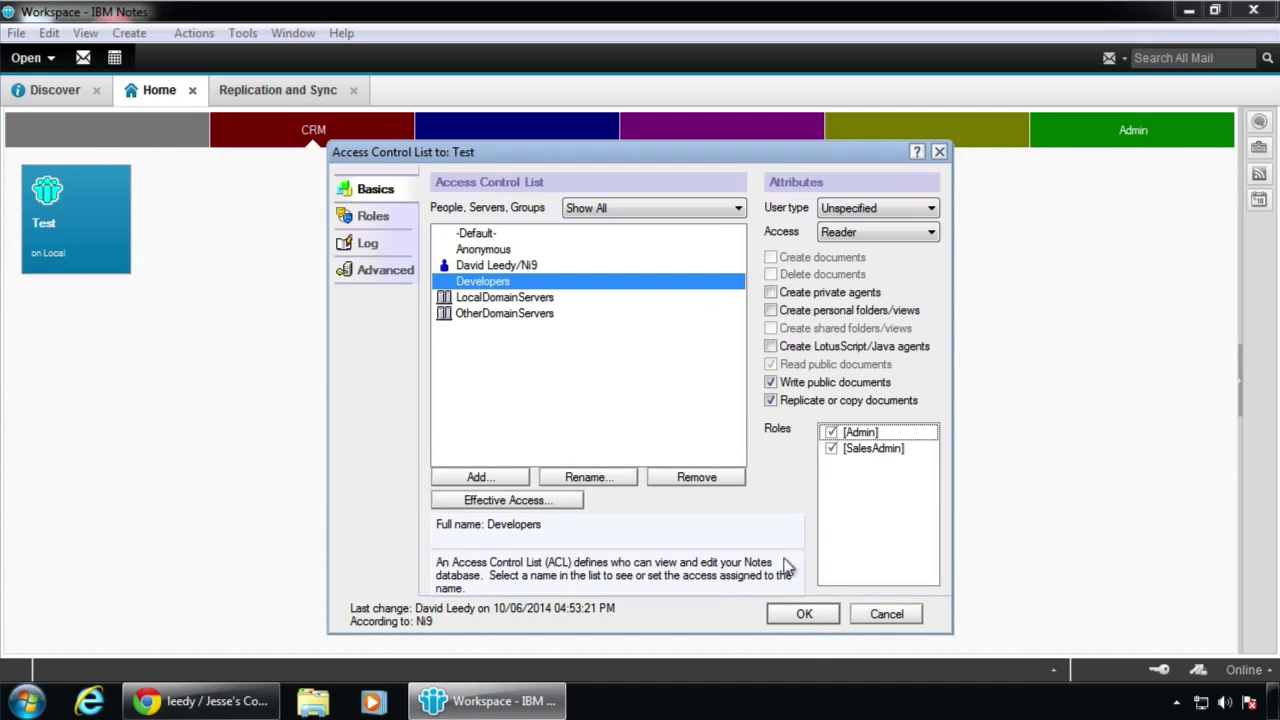
click(802, 613)
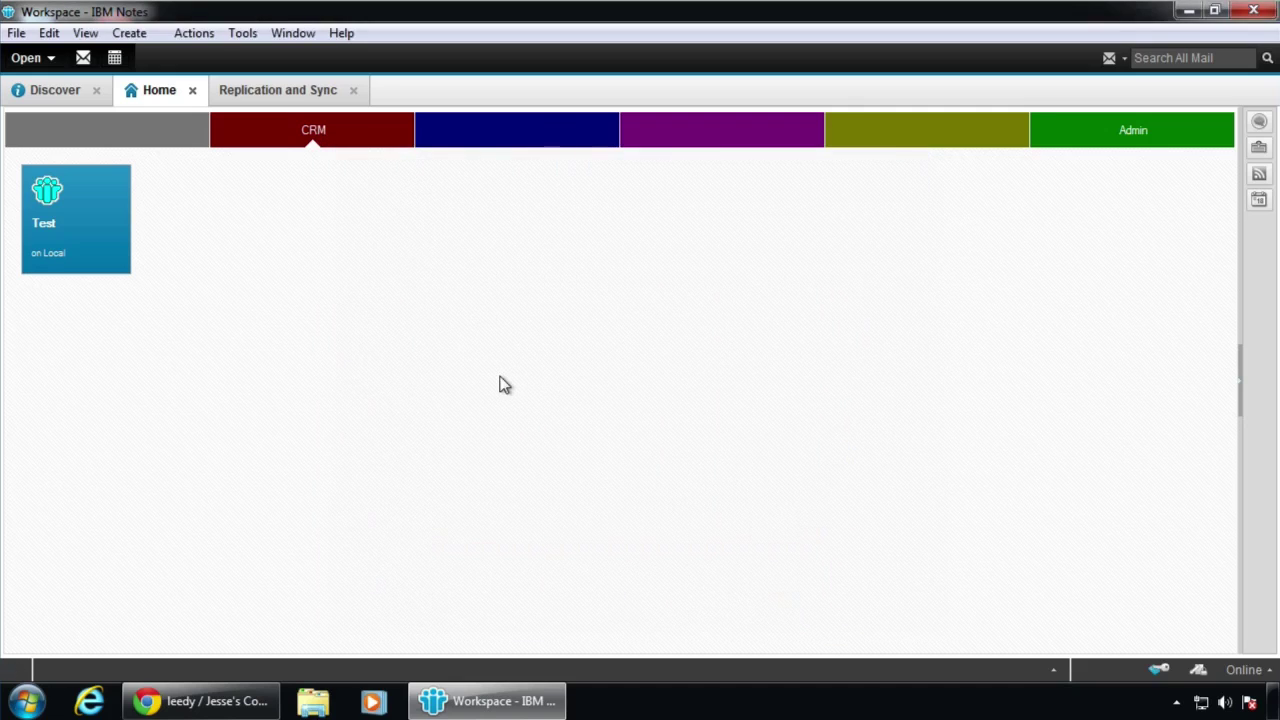